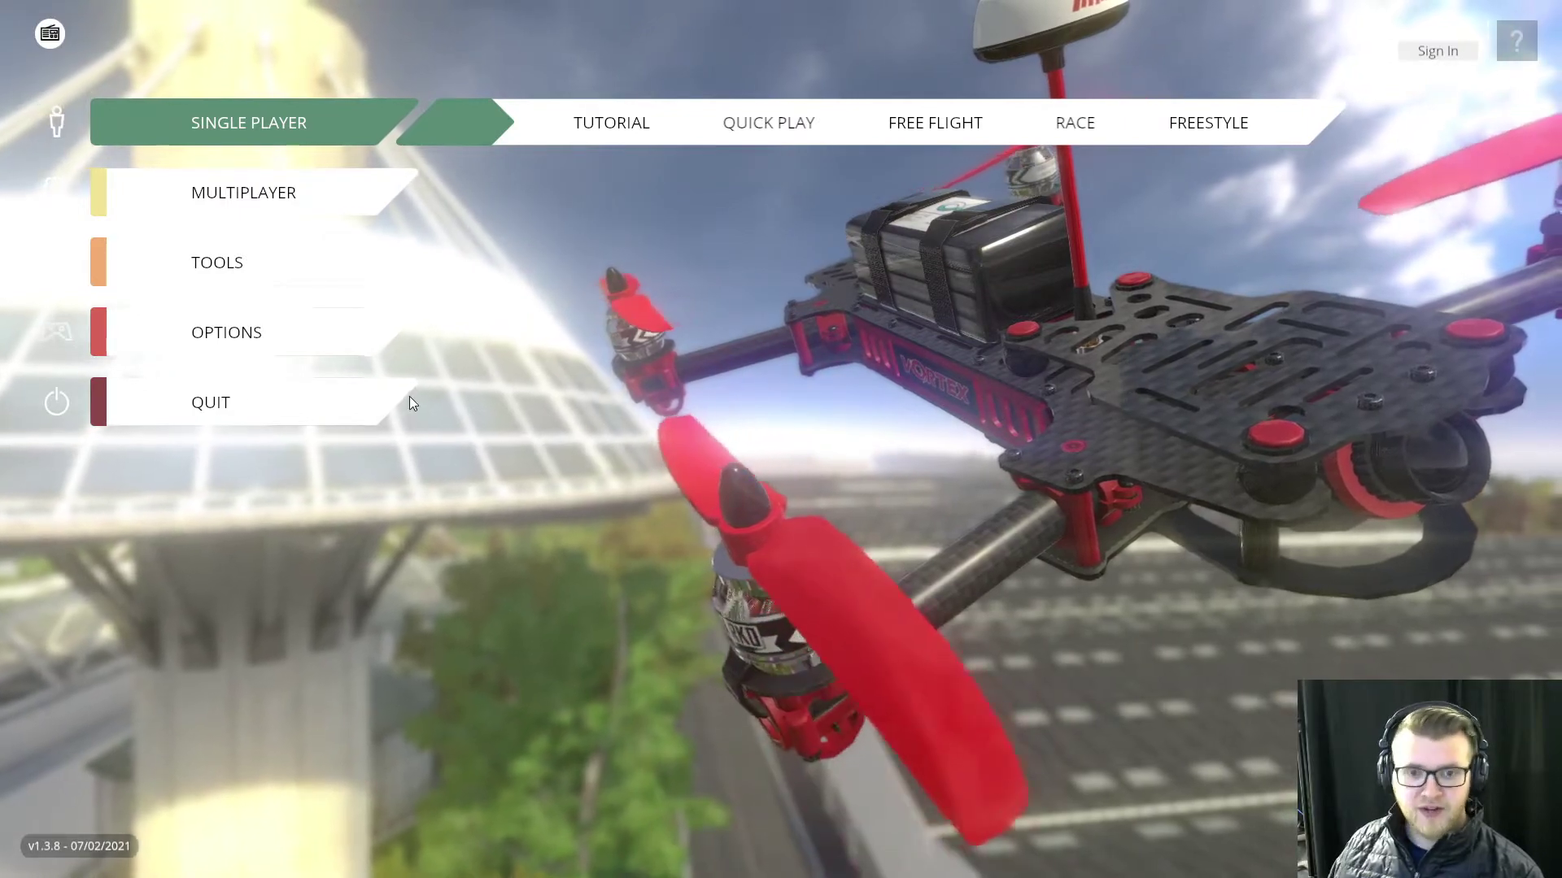
Open the button assignment settings from the game's control options
{"action": "left_click", "coordinate": [301, 340]}
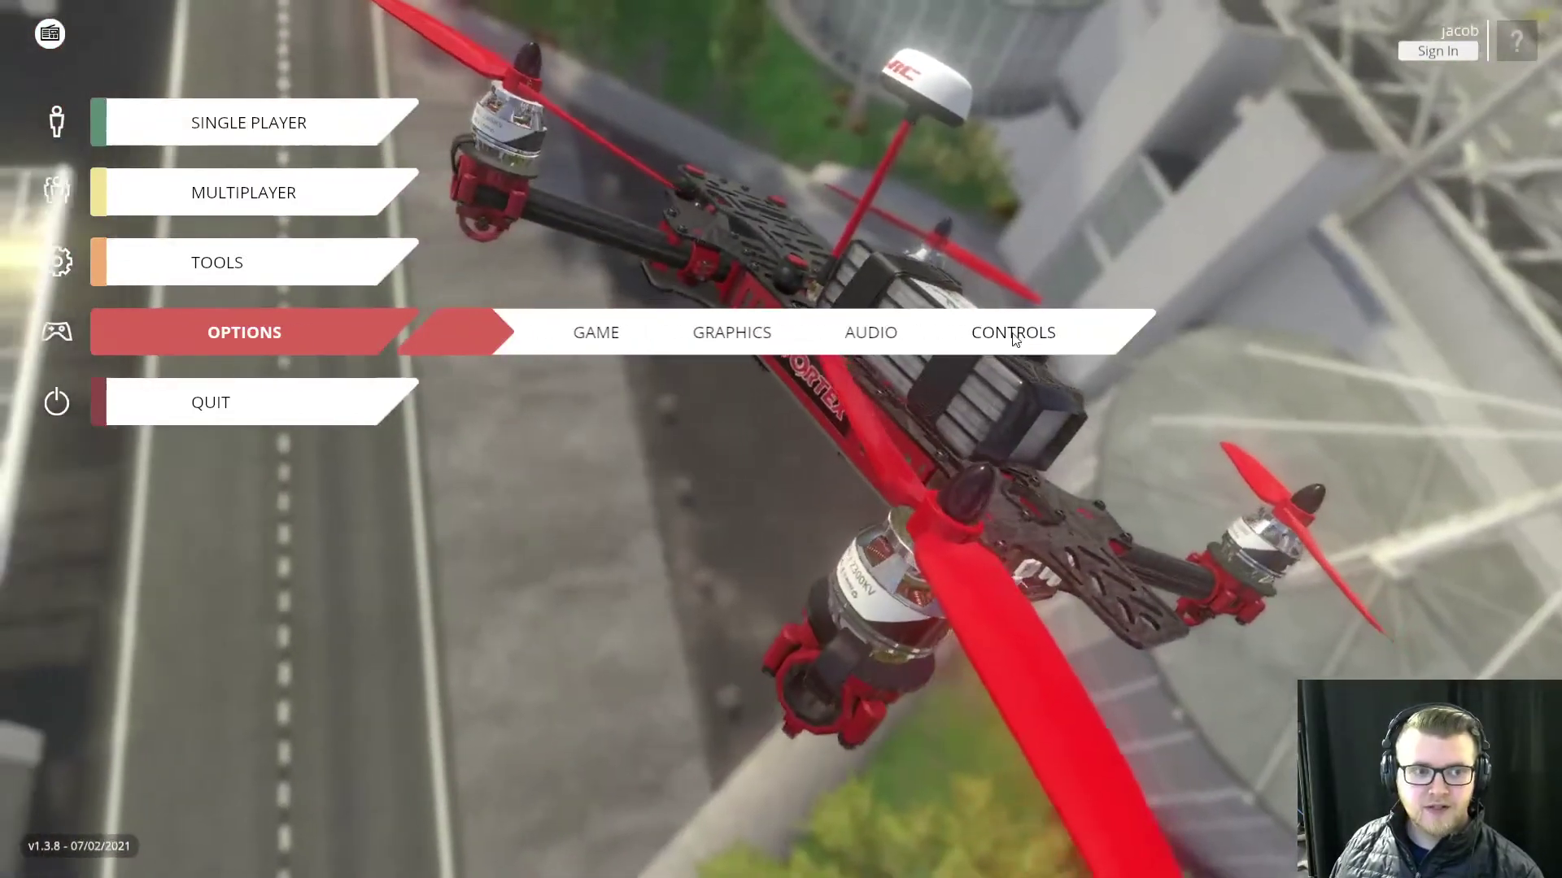
{"action": "left_click", "coordinate": [1012, 335]}
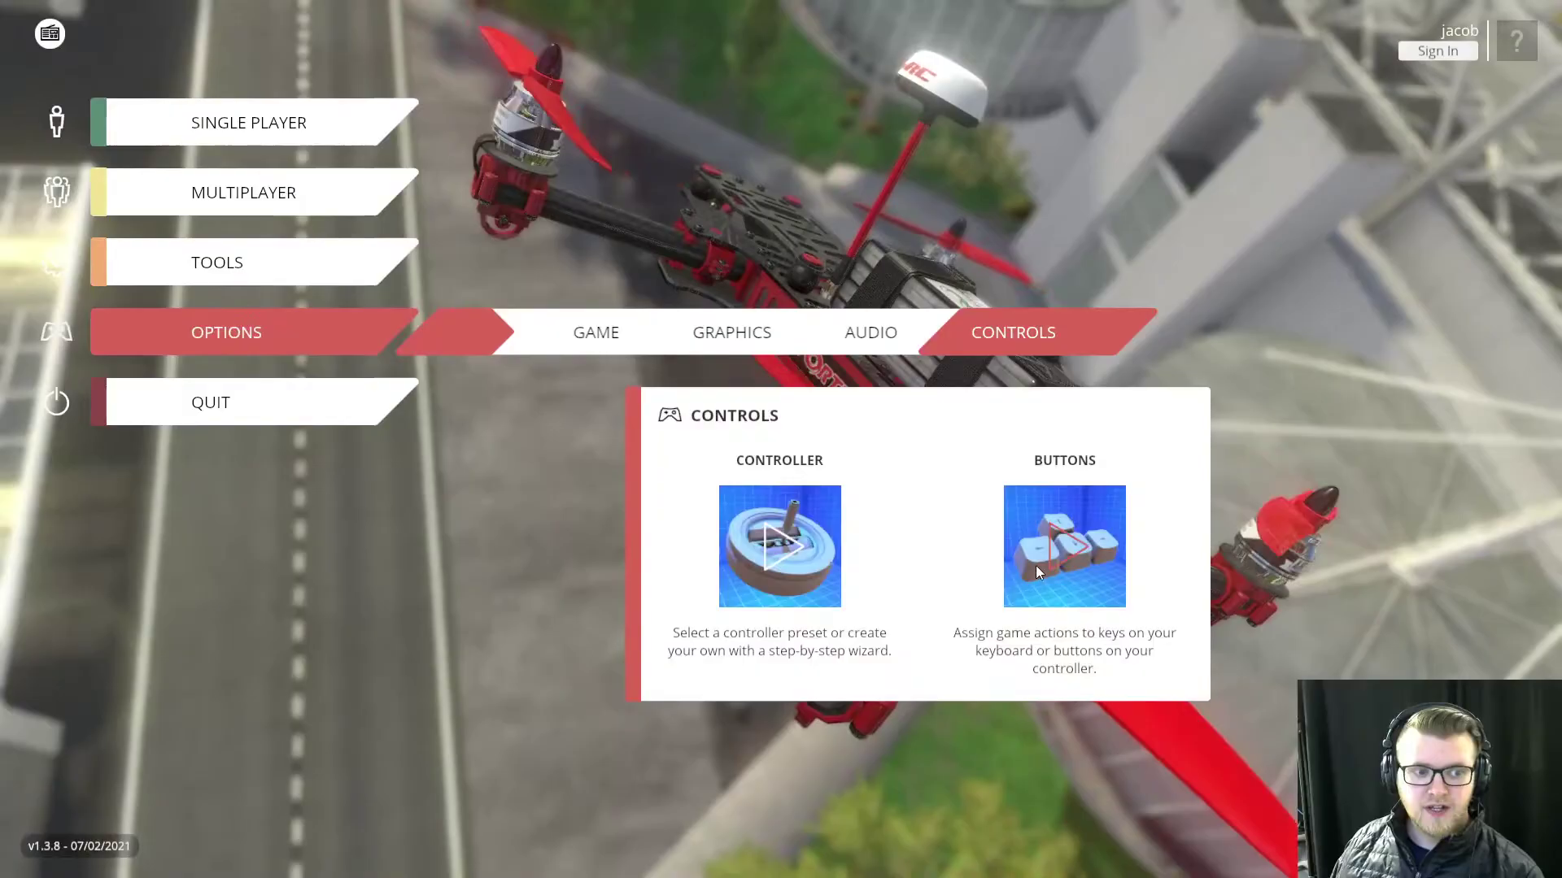
{"action": "left_click", "coordinate": [1071, 541]}
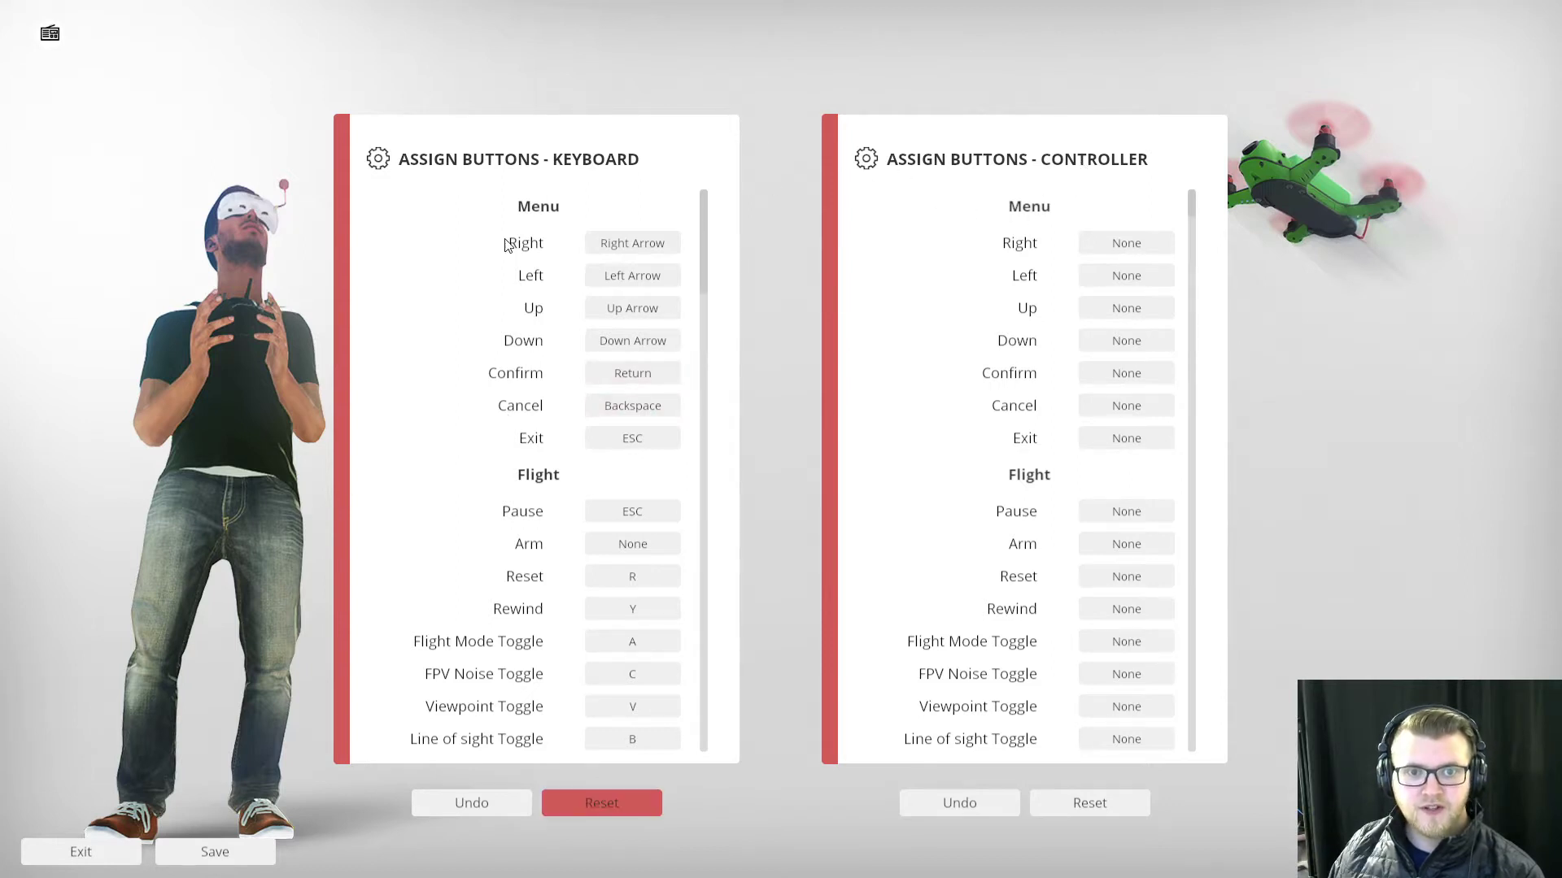
Examine the keyboard and controller assignments for the menu and flight actions
{"action": "scroll", "coordinate": [533, 419], "scroll_direction": "down", "scroll_amount": 2}
{"action": "scroll", "coordinate": [601, 488], "scroll_direction": "down", "scroll_amount": 1}
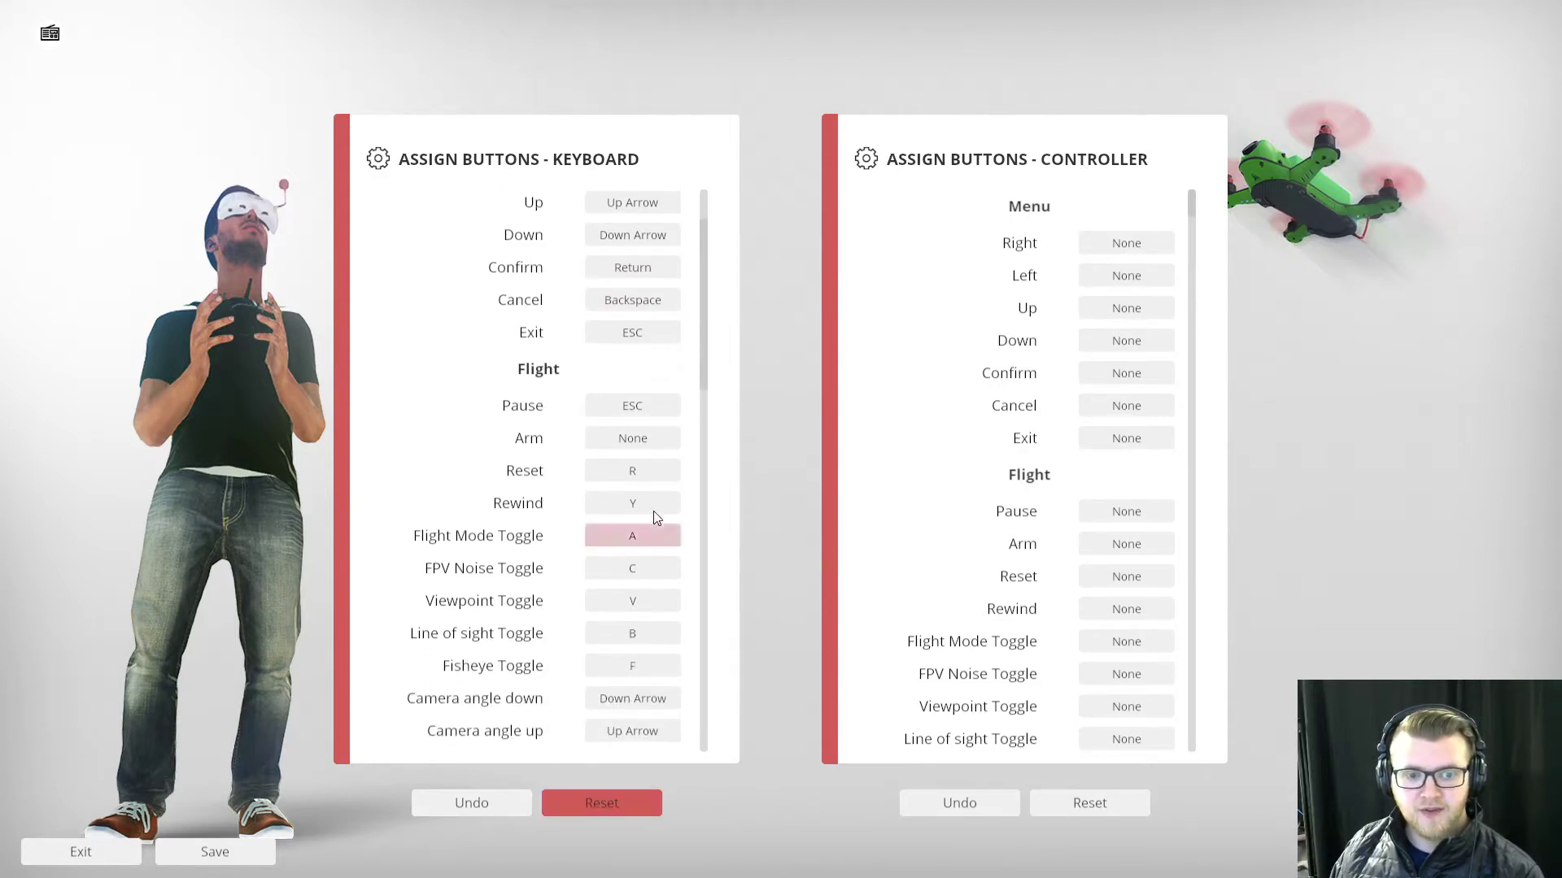
{"action": "left_click", "coordinate": [613, 476]}
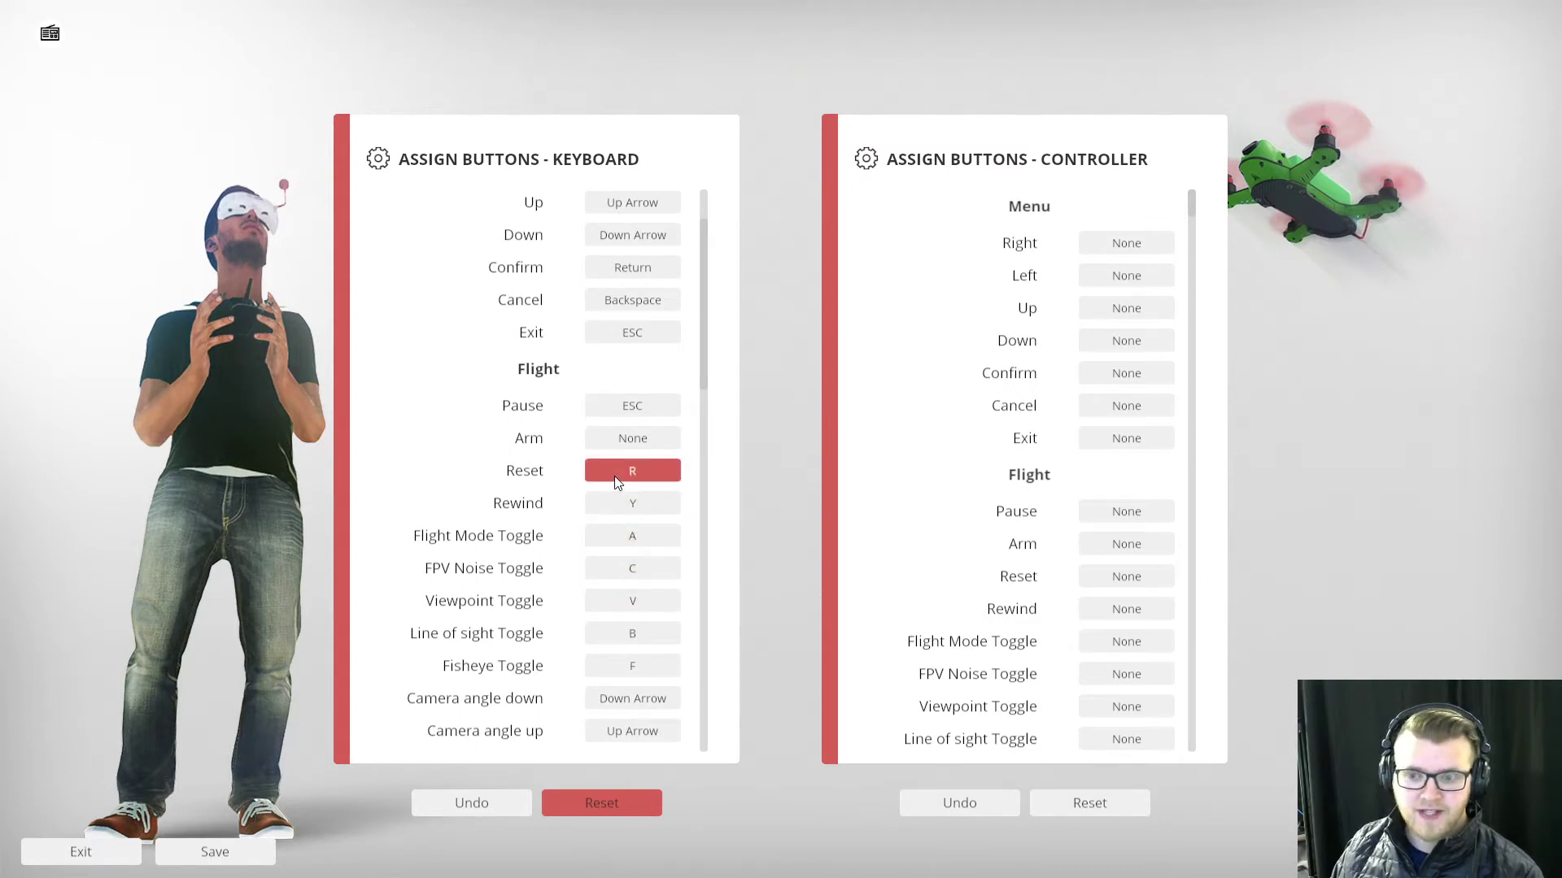
{"action": "scroll", "coordinate": [614, 476], "scroll_direction": "down", "scroll_amount": 1}
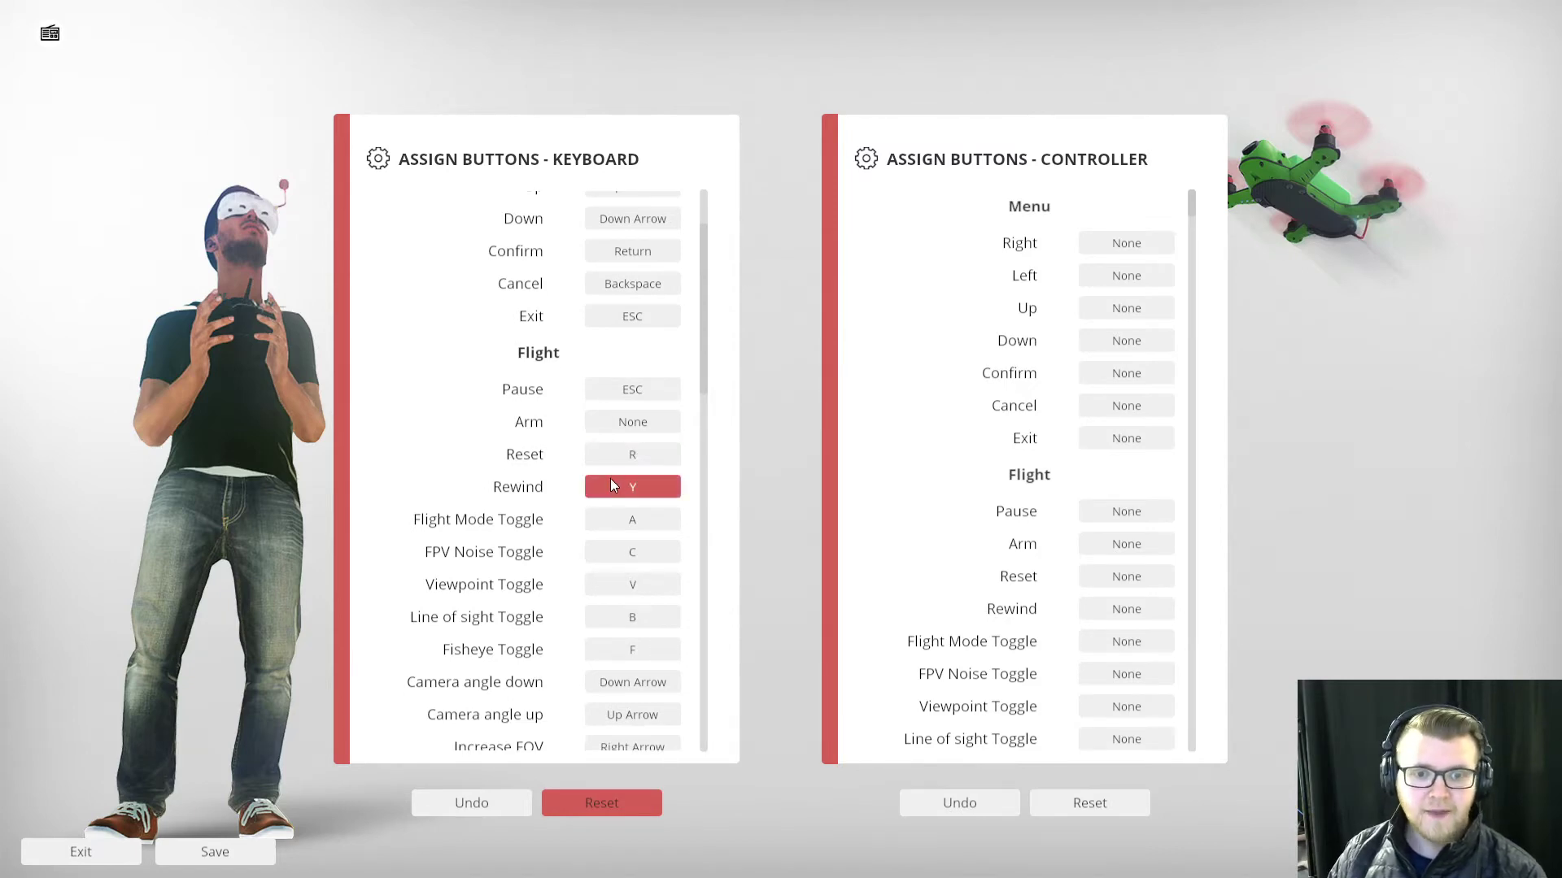
{"action": "scroll", "coordinate": [610, 478], "scroll_direction": "down", "scroll_amount": 1}
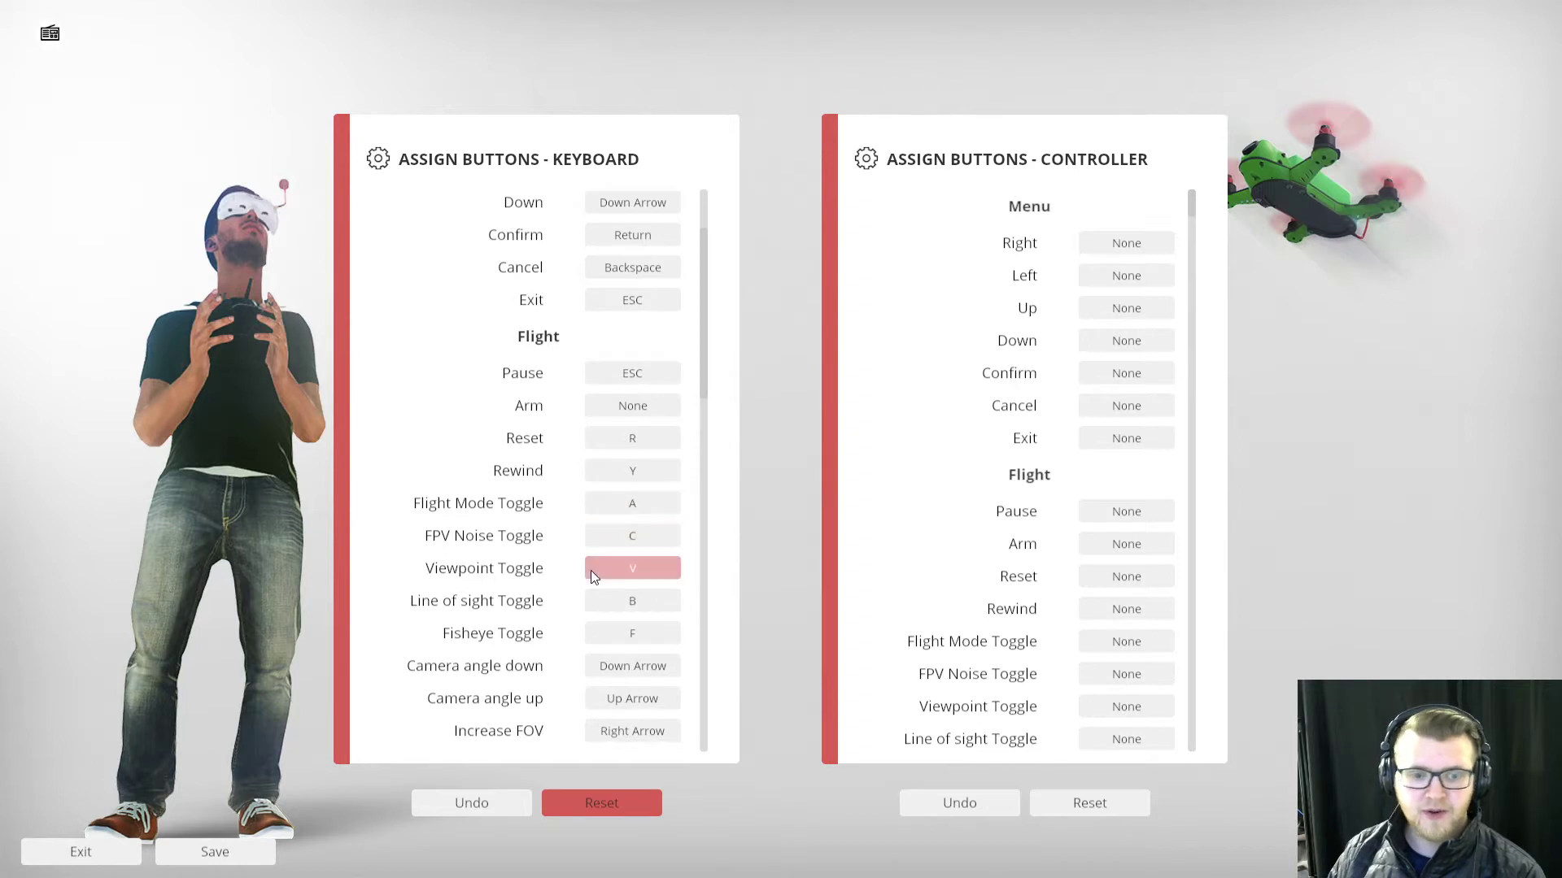
{"action": "scroll", "coordinate": [618, 545], "scroll_direction": "down", "scroll_amount": 2}
{"action": "scroll", "coordinate": [626, 553], "scroll_direction": "down", "scroll_amount": 6}
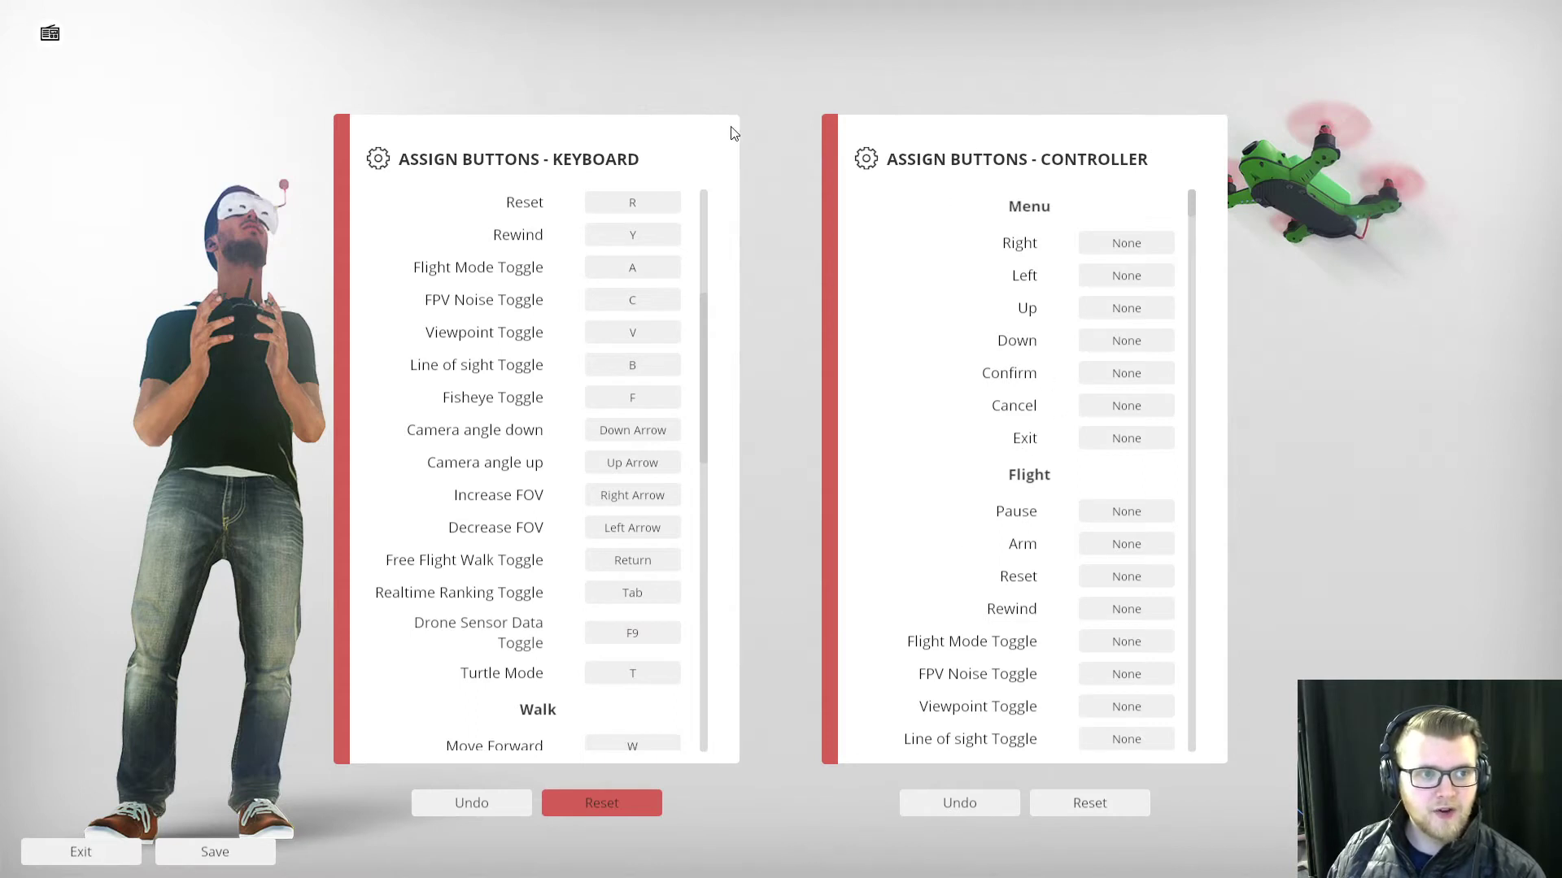
{"action": "scroll", "coordinate": [1106, 312], "scroll_direction": "down", "scroll_amount": 6}
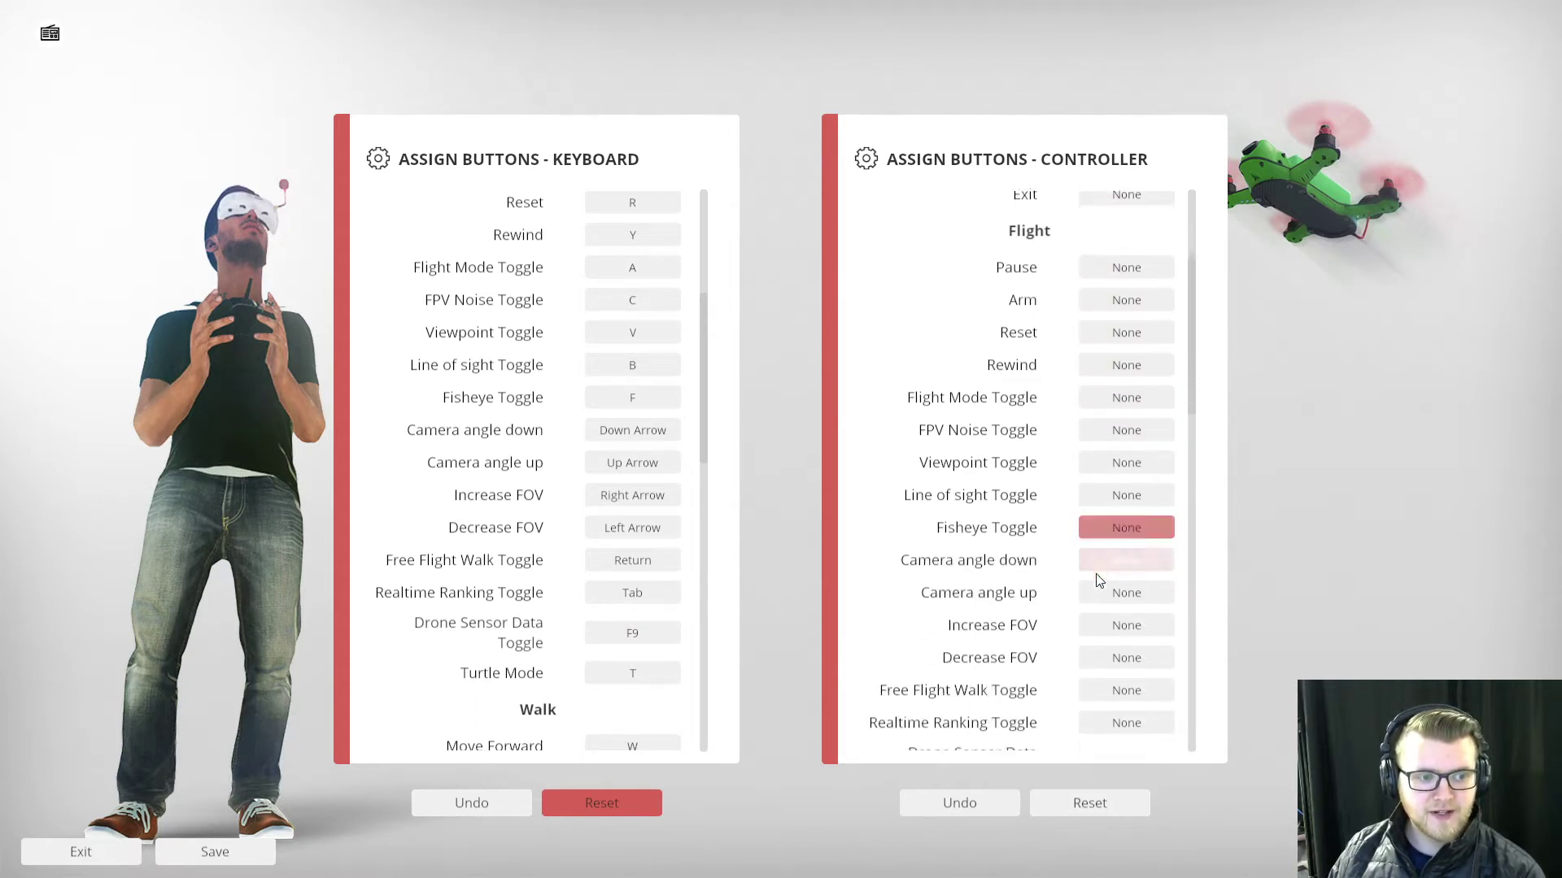
{"action": "scroll", "coordinate": [1096, 573], "scroll_direction": "up", "scroll_amount": 6}
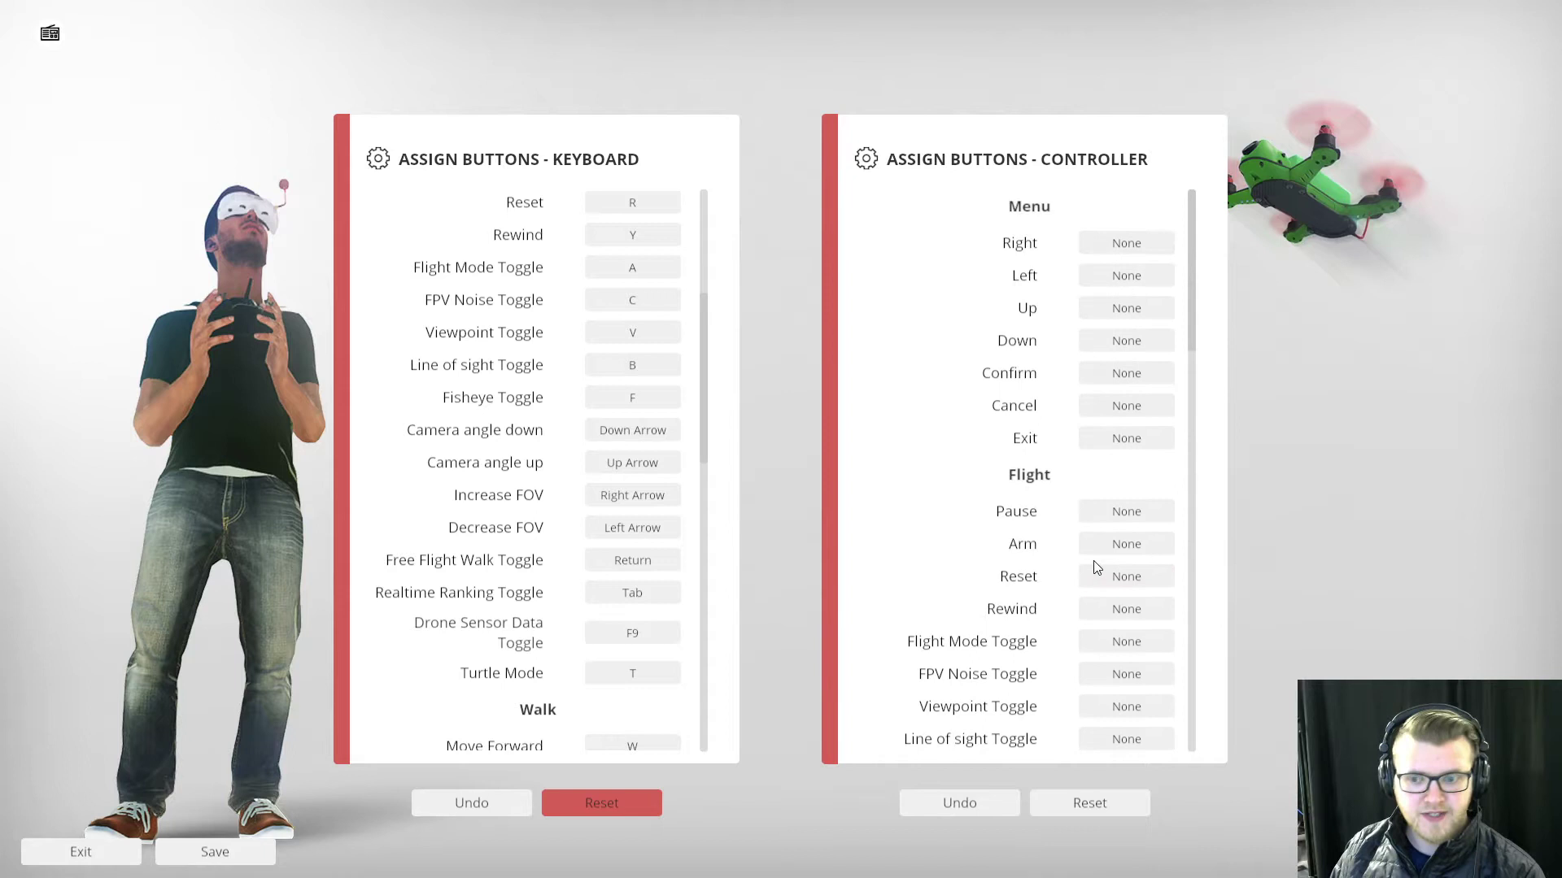
{"action": "left_click", "coordinate": [1087, 554]}
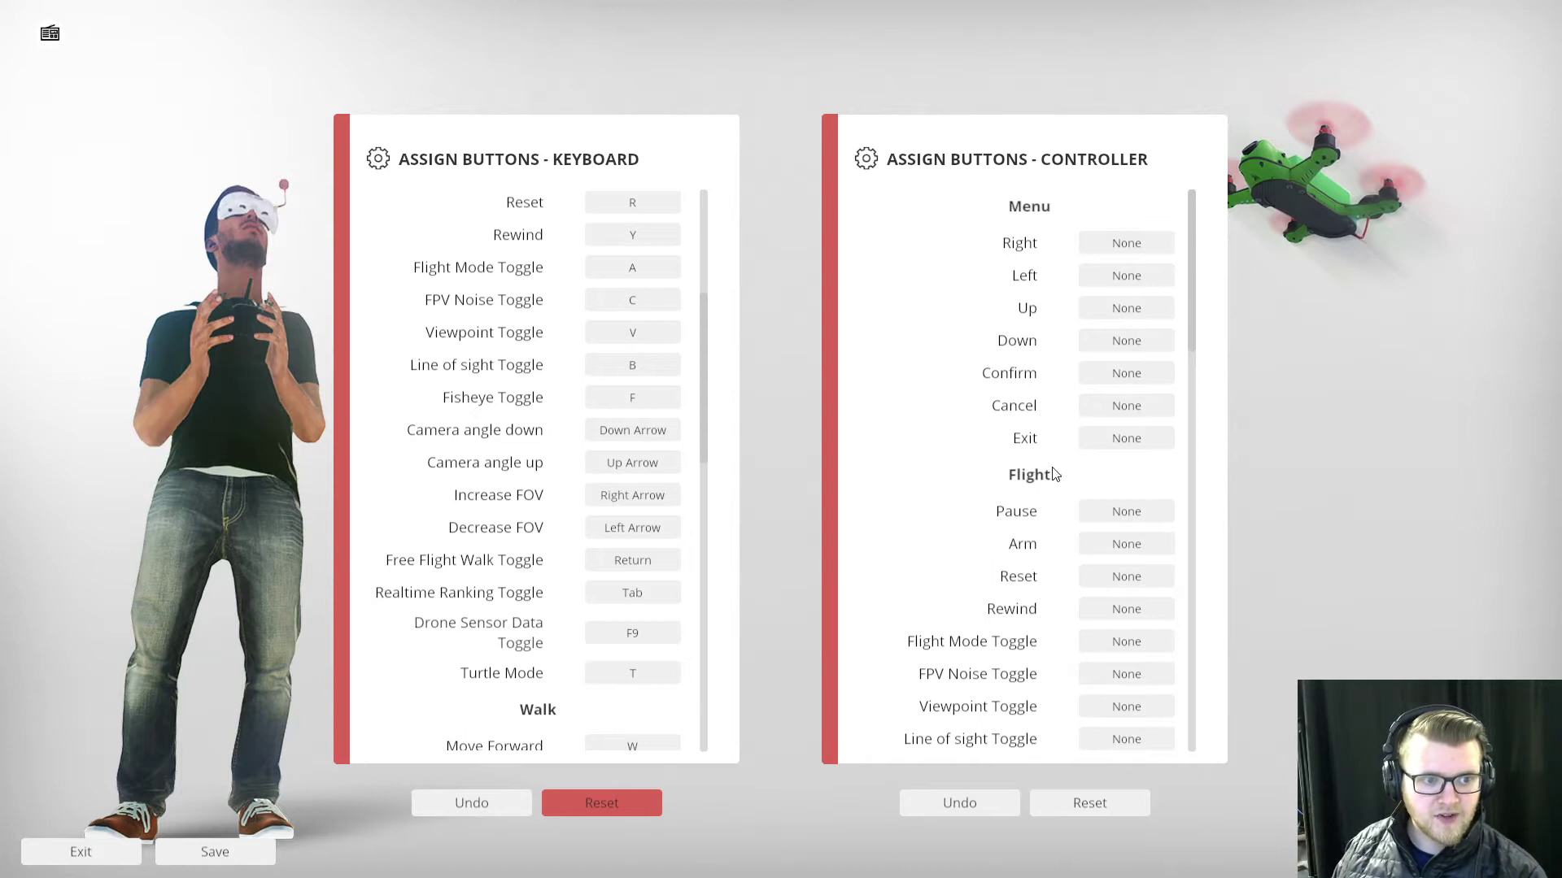
{"action": "scroll", "coordinate": [1068, 480], "scroll_direction": "down", "scroll_amount": 1}
{"action": "scroll", "coordinate": [1068, 480], "scroll_direction": "down", "scroll_amount": 3}
{"action": "scroll", "coordinate": [1067, 480], "scroll_direction": "up", "scroll_amount": 4}
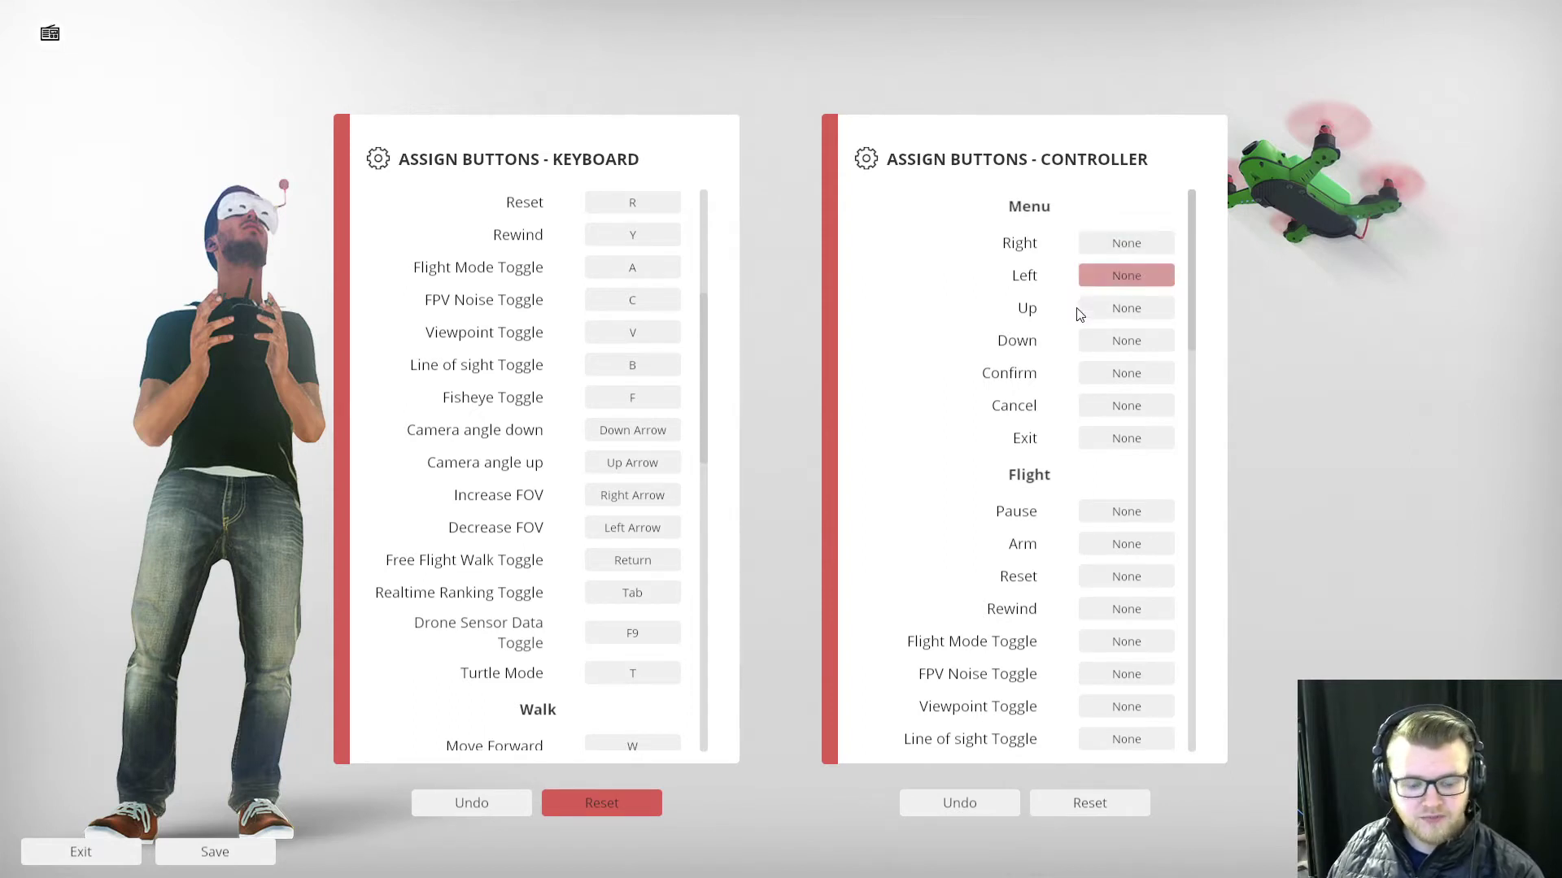
Assign the controller's Throttle + to menu Right and Throttle - to menu Left
{"action": "left_click", "coordinate": [1148, 249]}
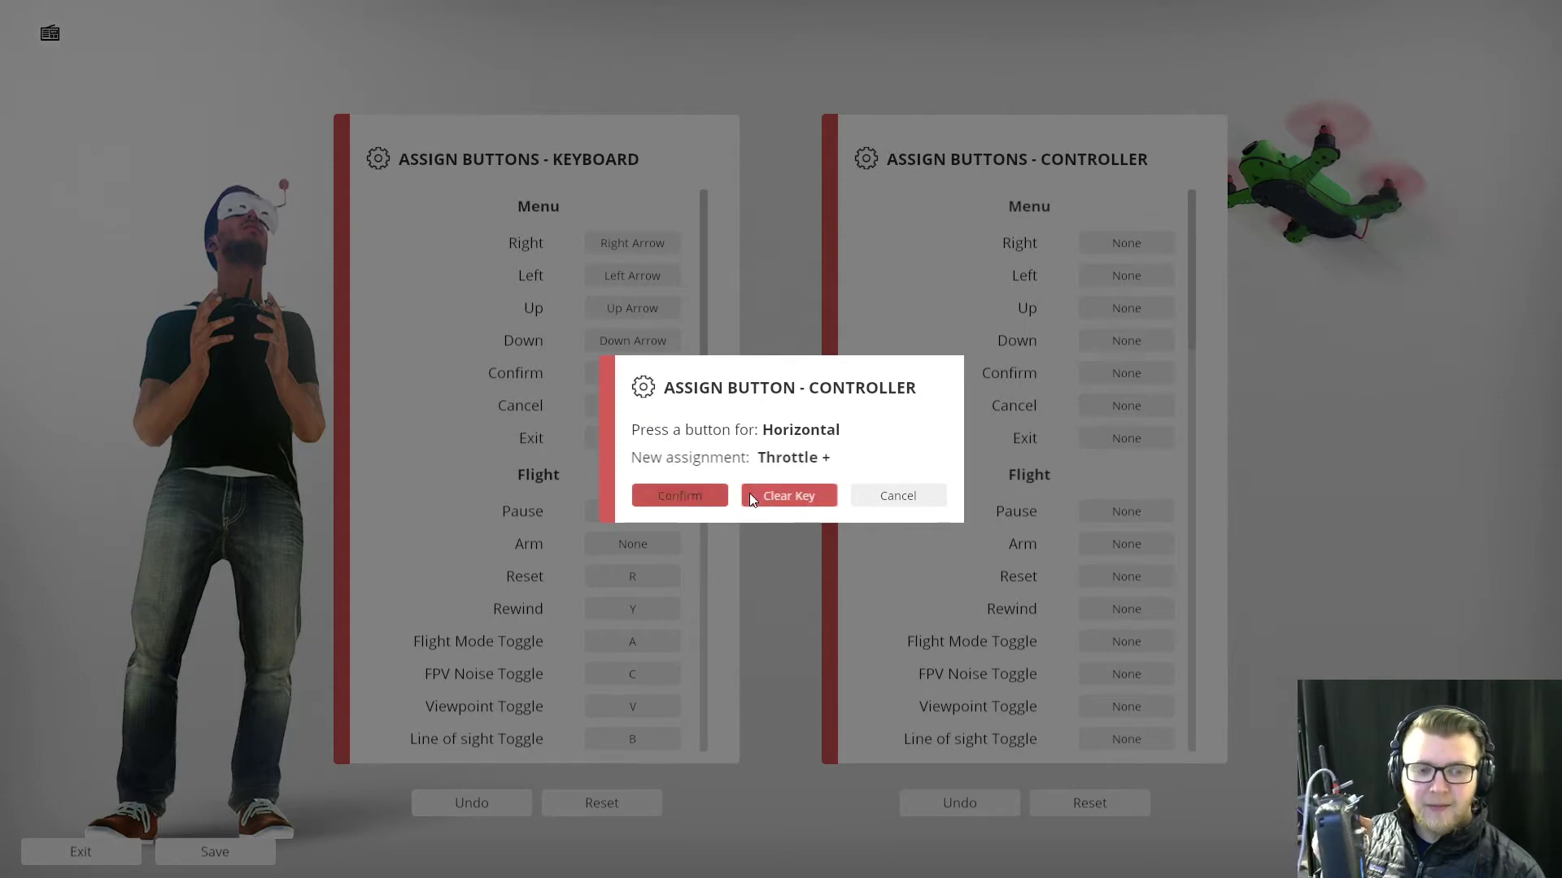
{"action": "left_click", "coordinate": [668, 502]}
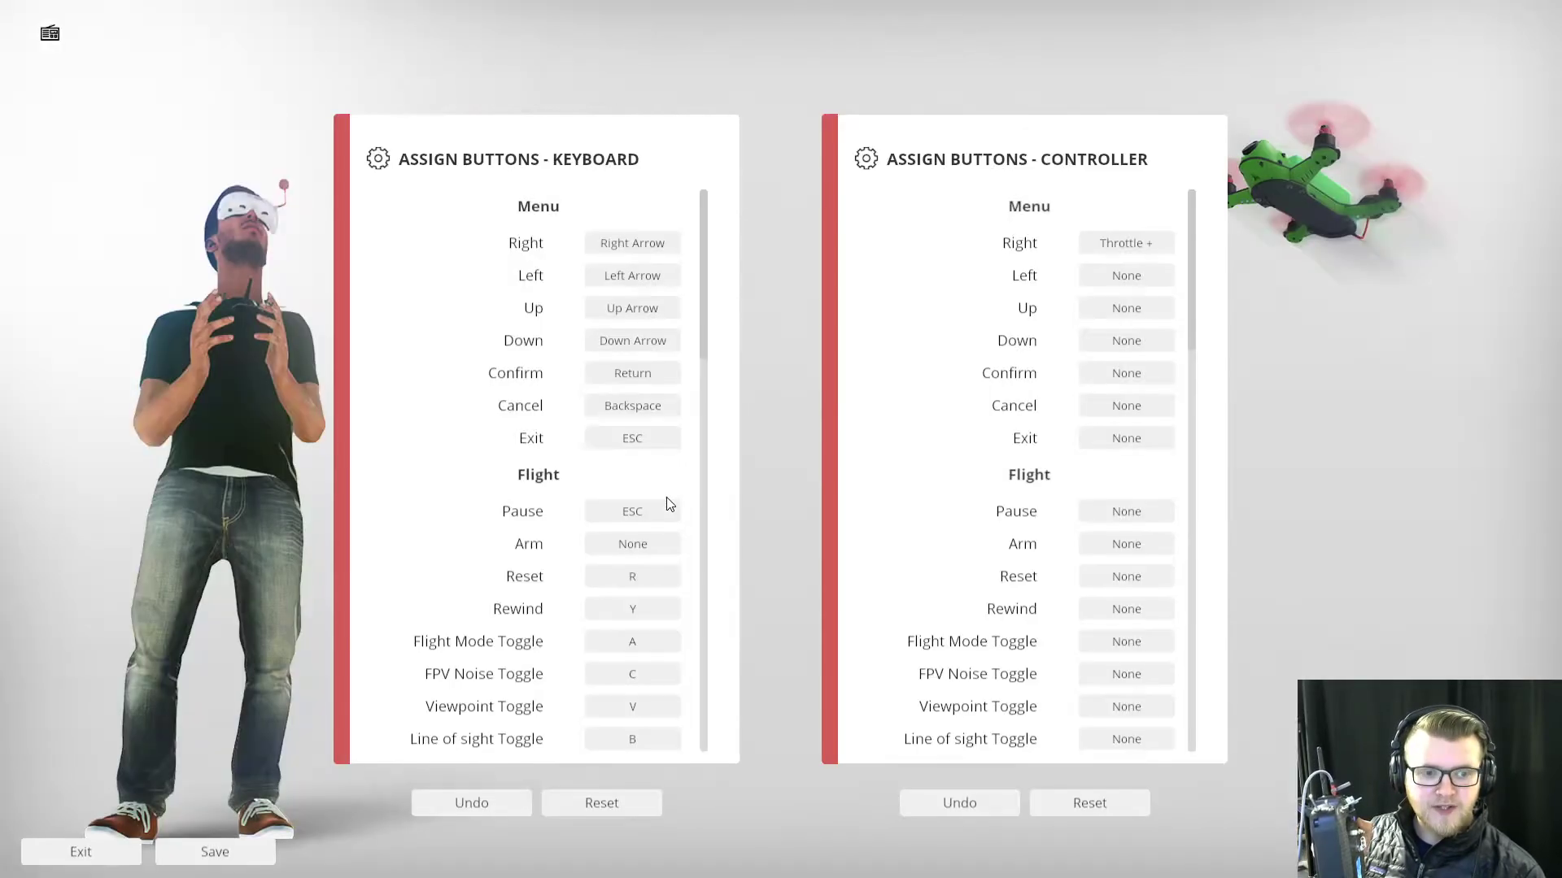
{"action": "left_click", "coordinate": [1106, 276]}
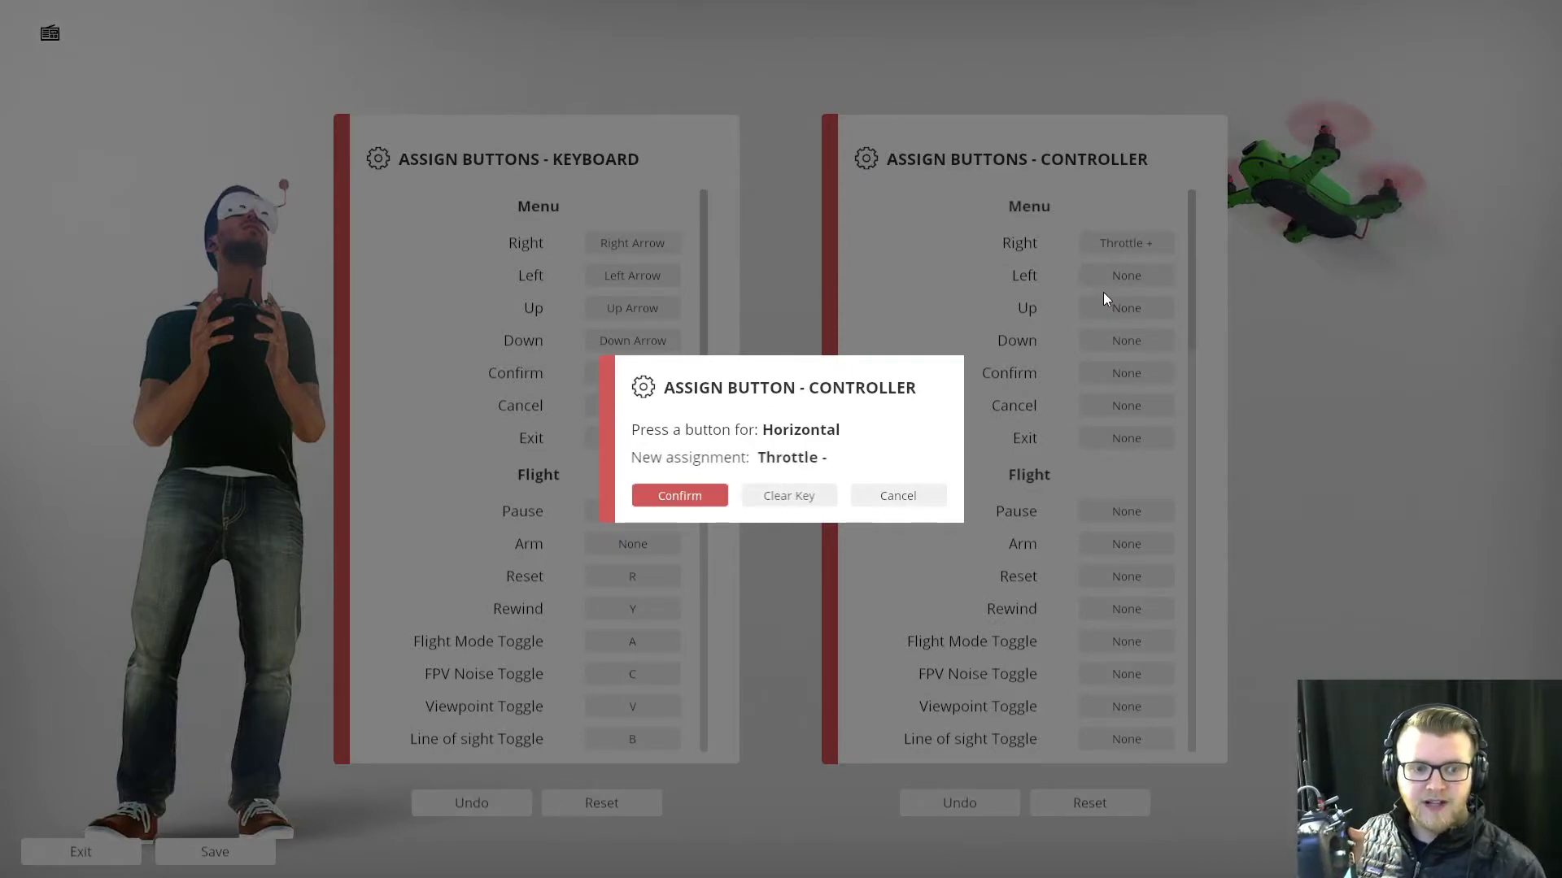
{"action": "left_click", "coordinate": [688, 496]}
Assign the controller's Roll + to menu Up and Roll - to menu Down
{"action": "left_click", "coordinate": [1129, 366]}
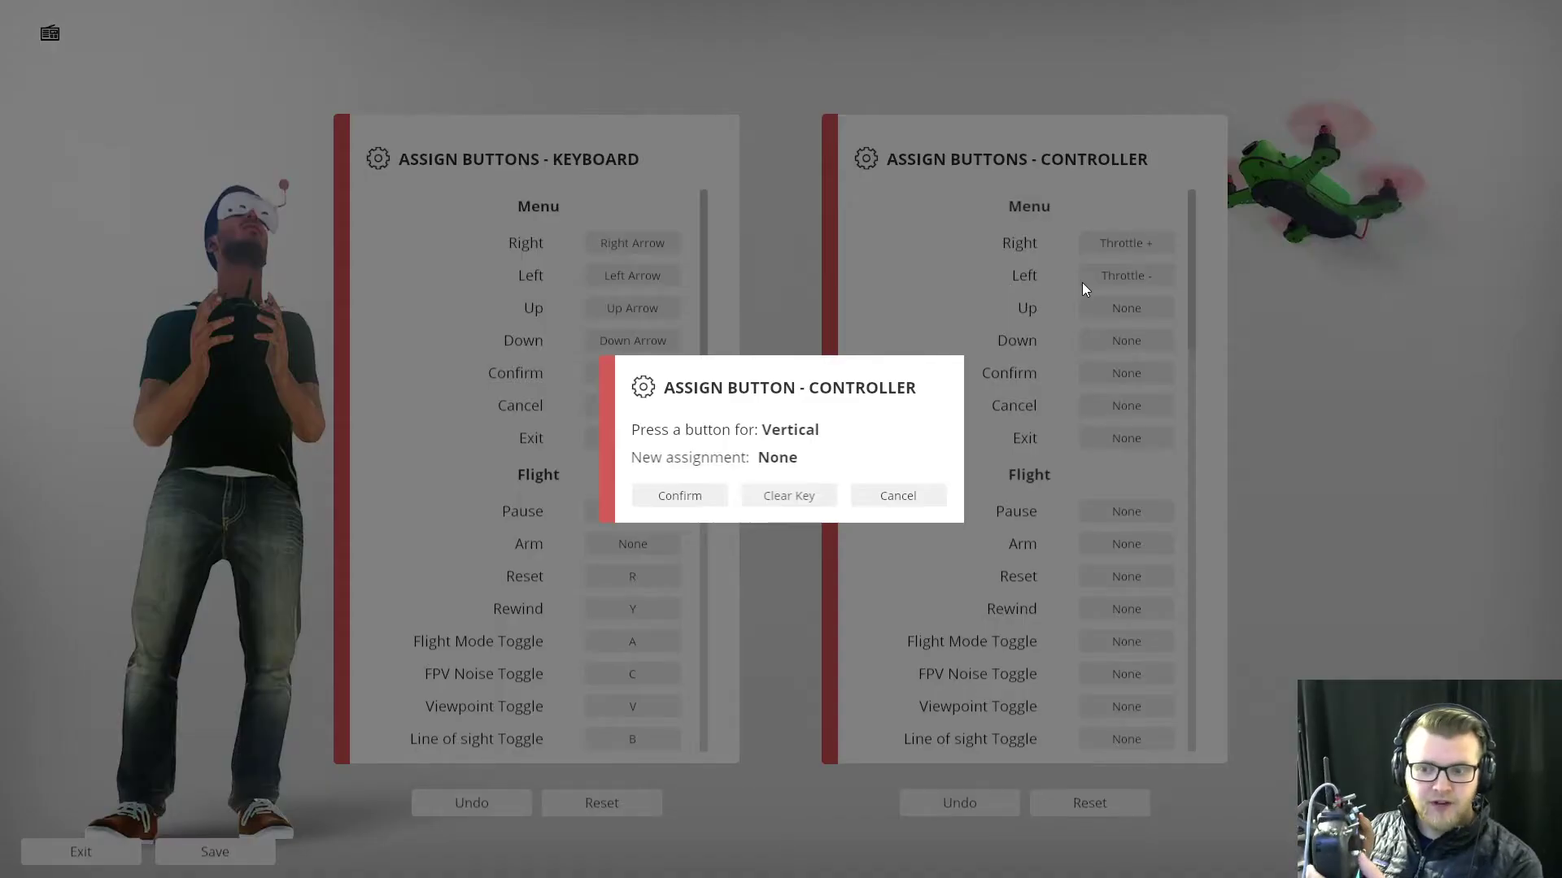
{"action": "left_click", "coordinate": [656, 501]}
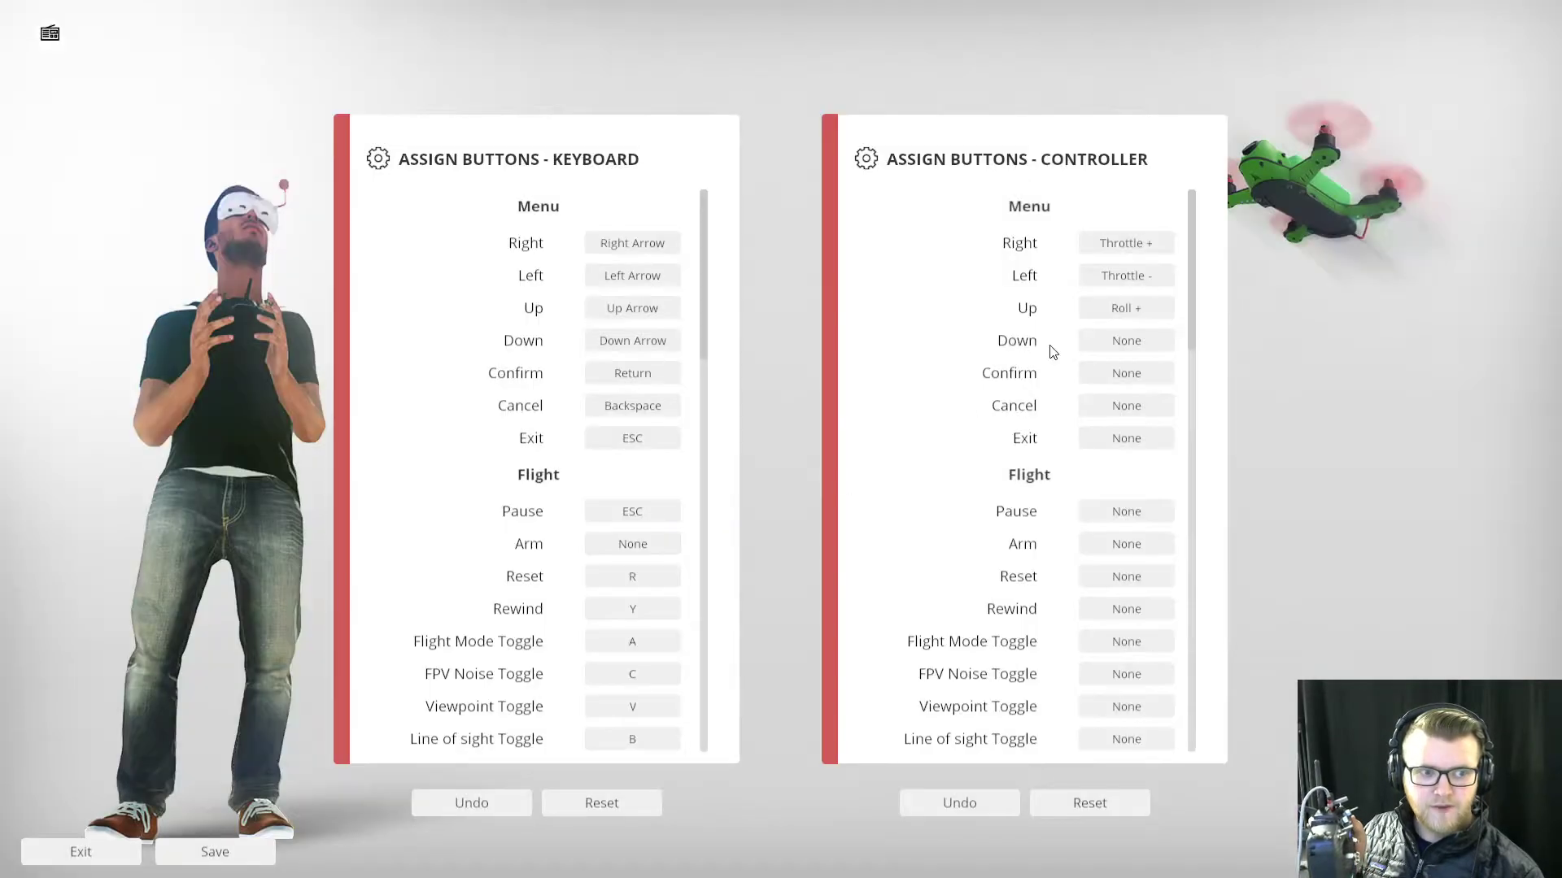
{"action": "left_click", "coordinate": [1126, 342]}
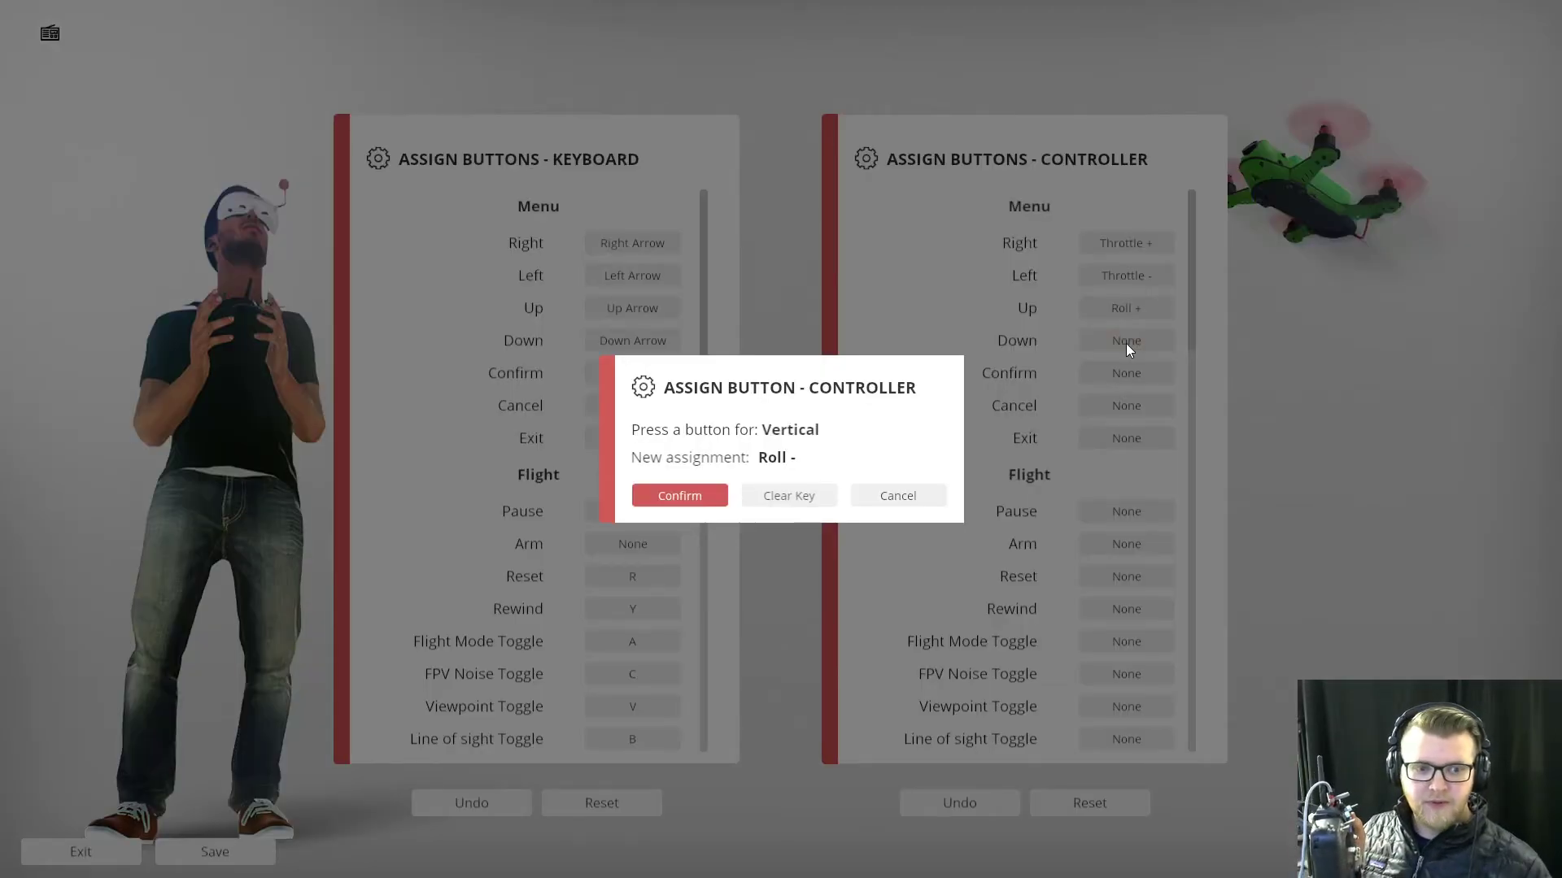
{"action": "left_click", "coordinate": [698, 497]}
Assign controller Axis 6 (CH6) + to the menu Confirm action and Axis 5 (CH5) + to the flight Arm action
{"action": "left_click", "coordinate": [1111, 376]}
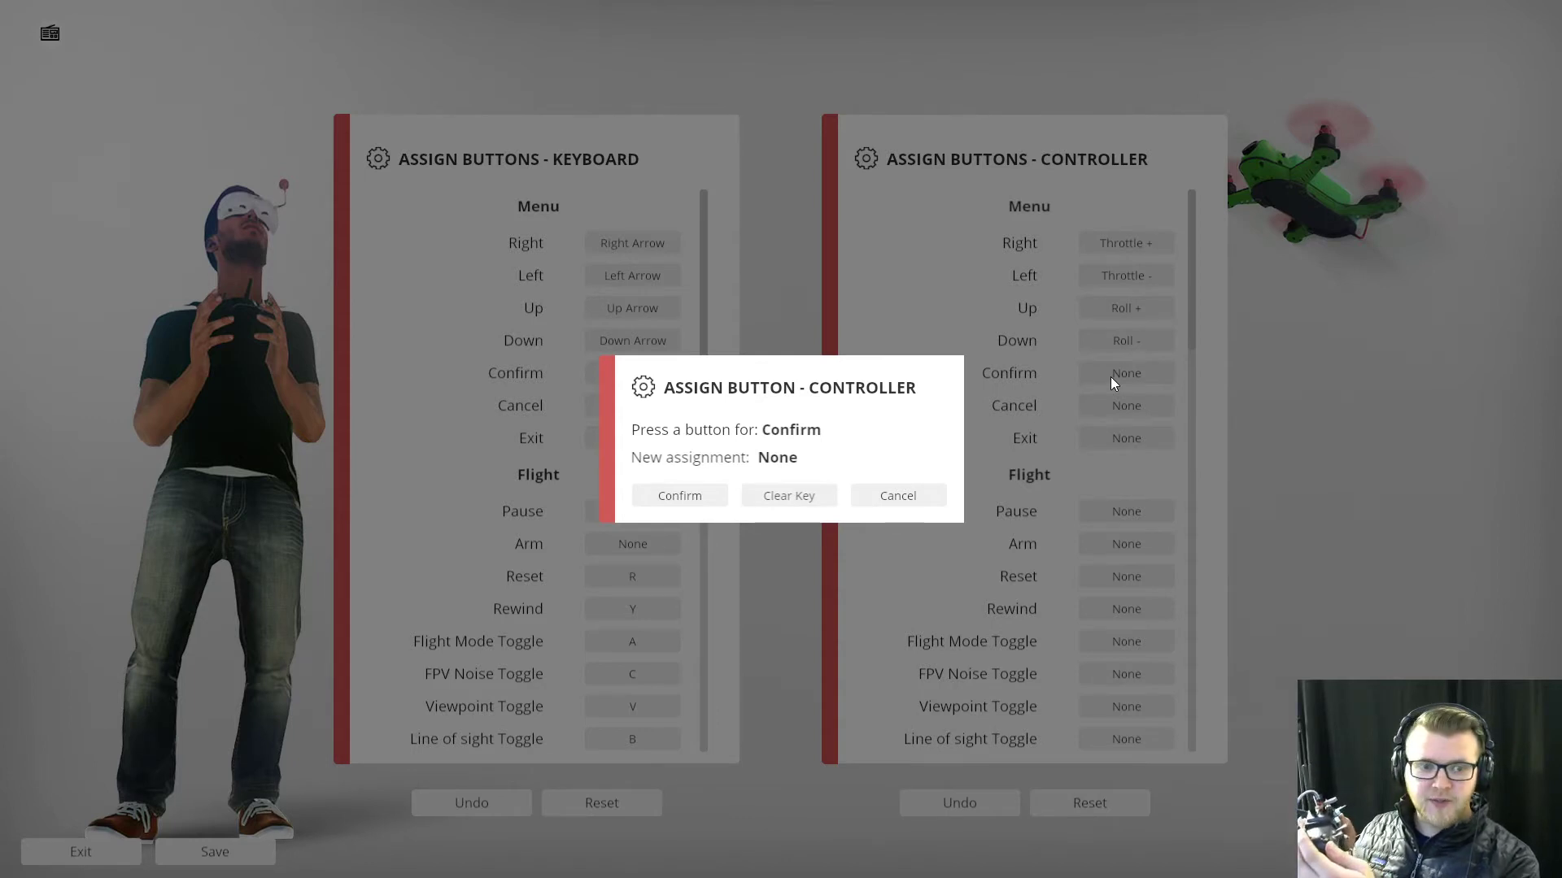
{"action": "scroll", "coordinate": [1119, 453], "scroll_direction": "down", "scroll_amount": 3}
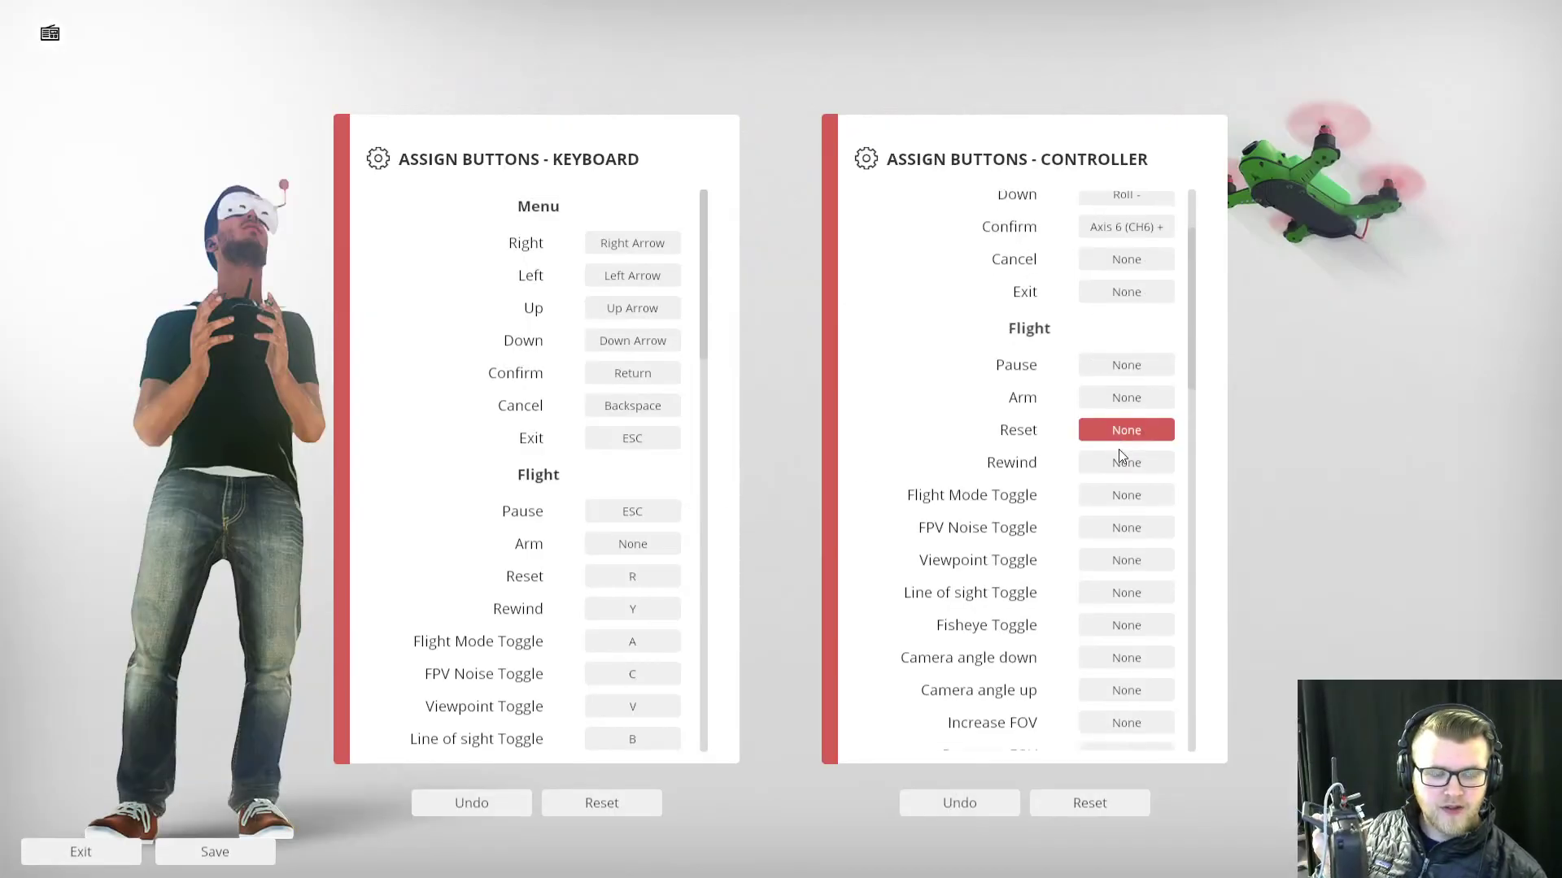
{"action": "left_click", "coordinate": [1147, 380]}
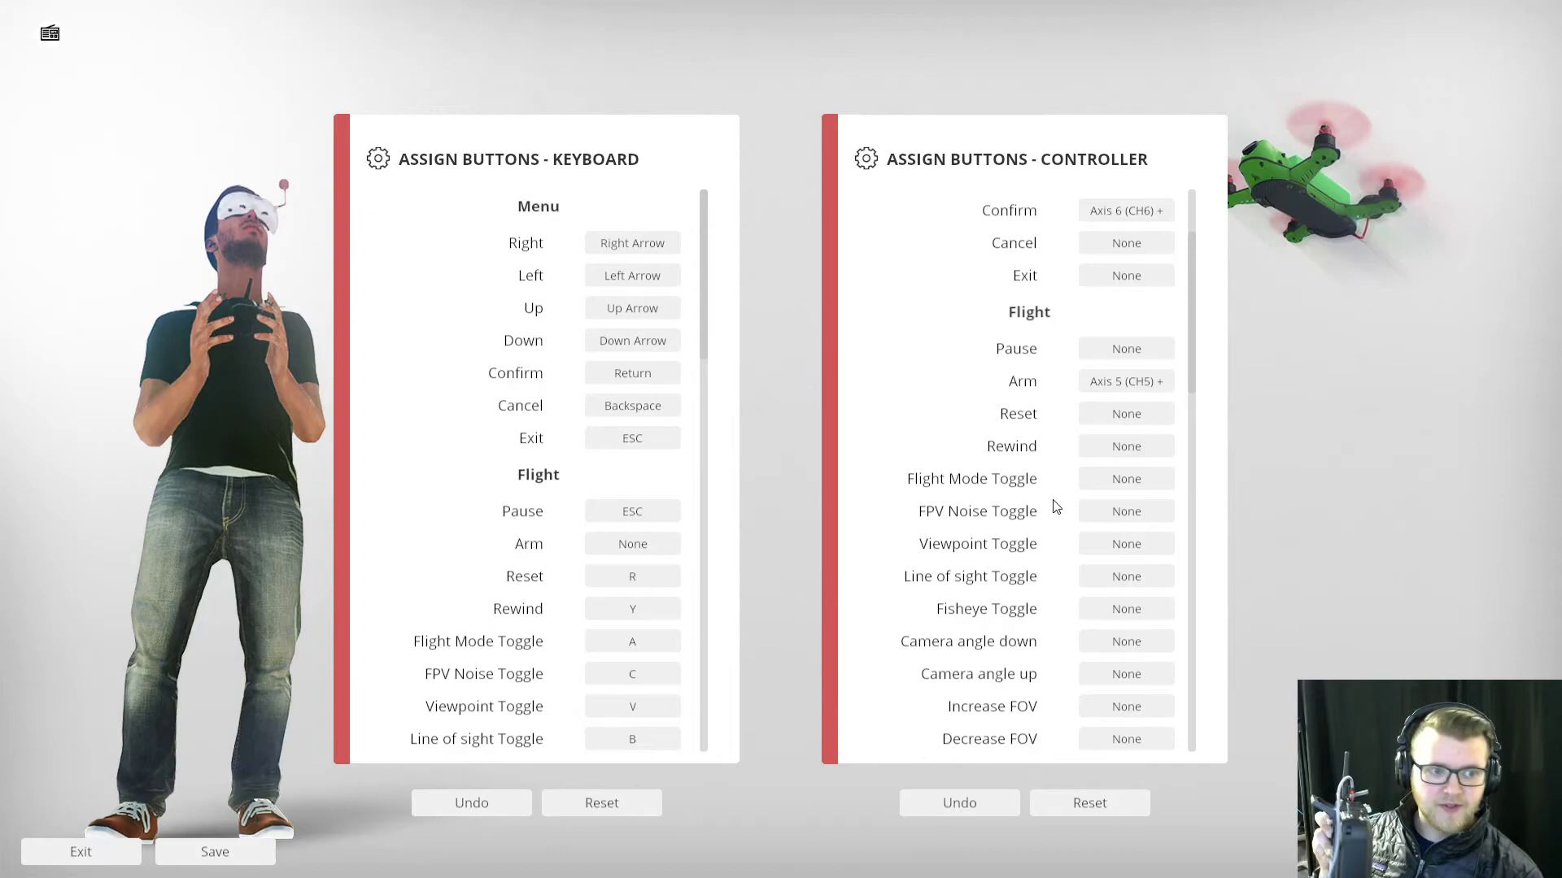
Assign controller Axis 8 (CH8) + to the flight Reset action
{"action": "left_click", "coordinate": [1145, 412]}
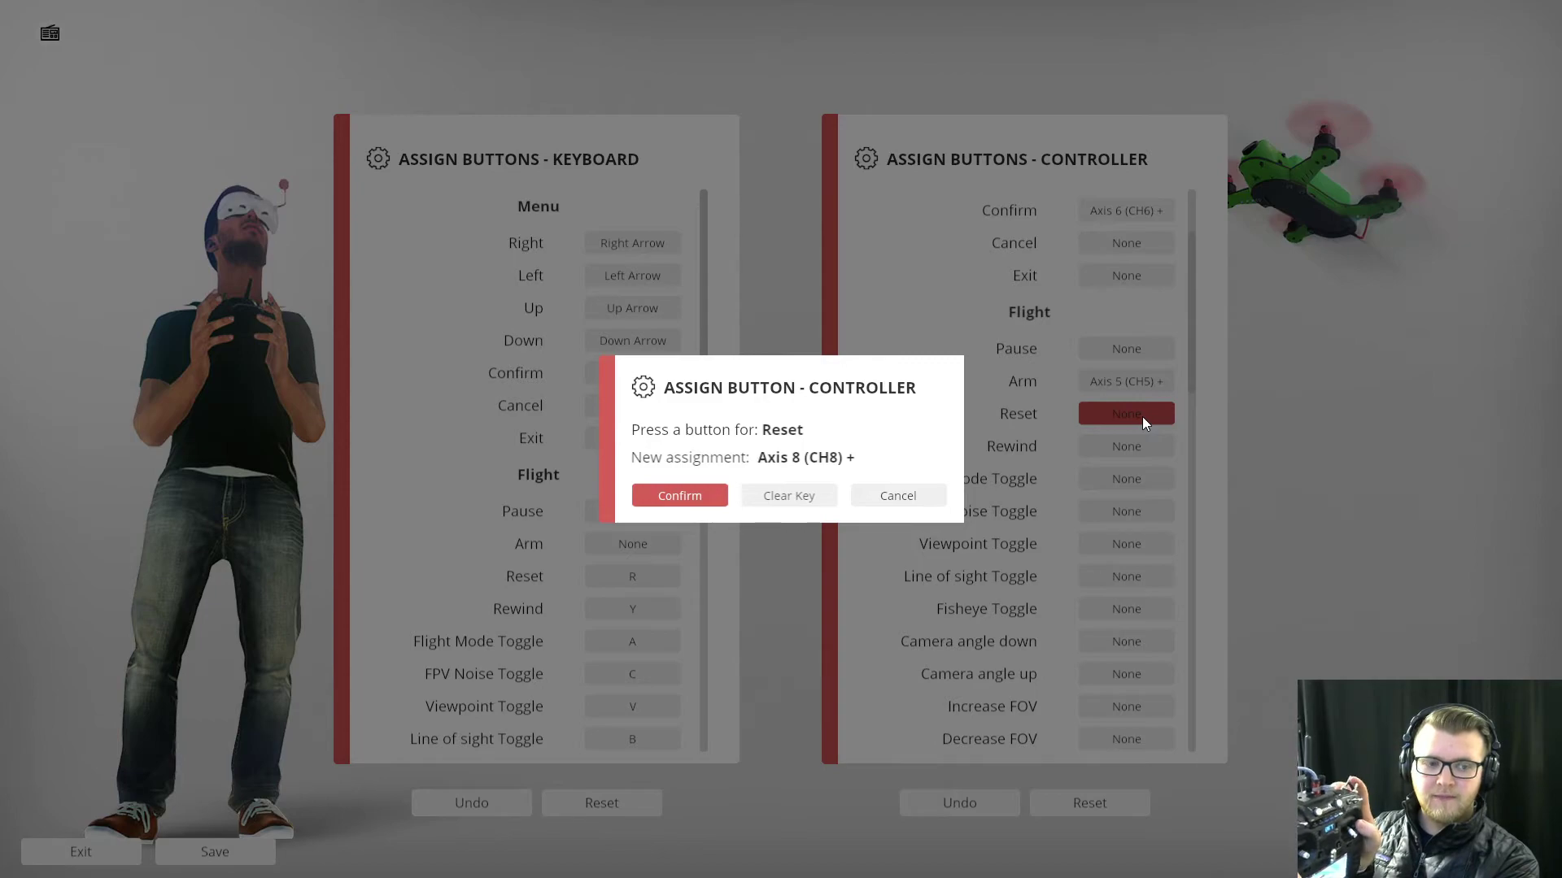
{"action": "key", "text": "Return"}
Assign controller Button 1 (CH9) to Flight Mode Toggle
{"action": "left_click", "coordinate": [1133, 437]}
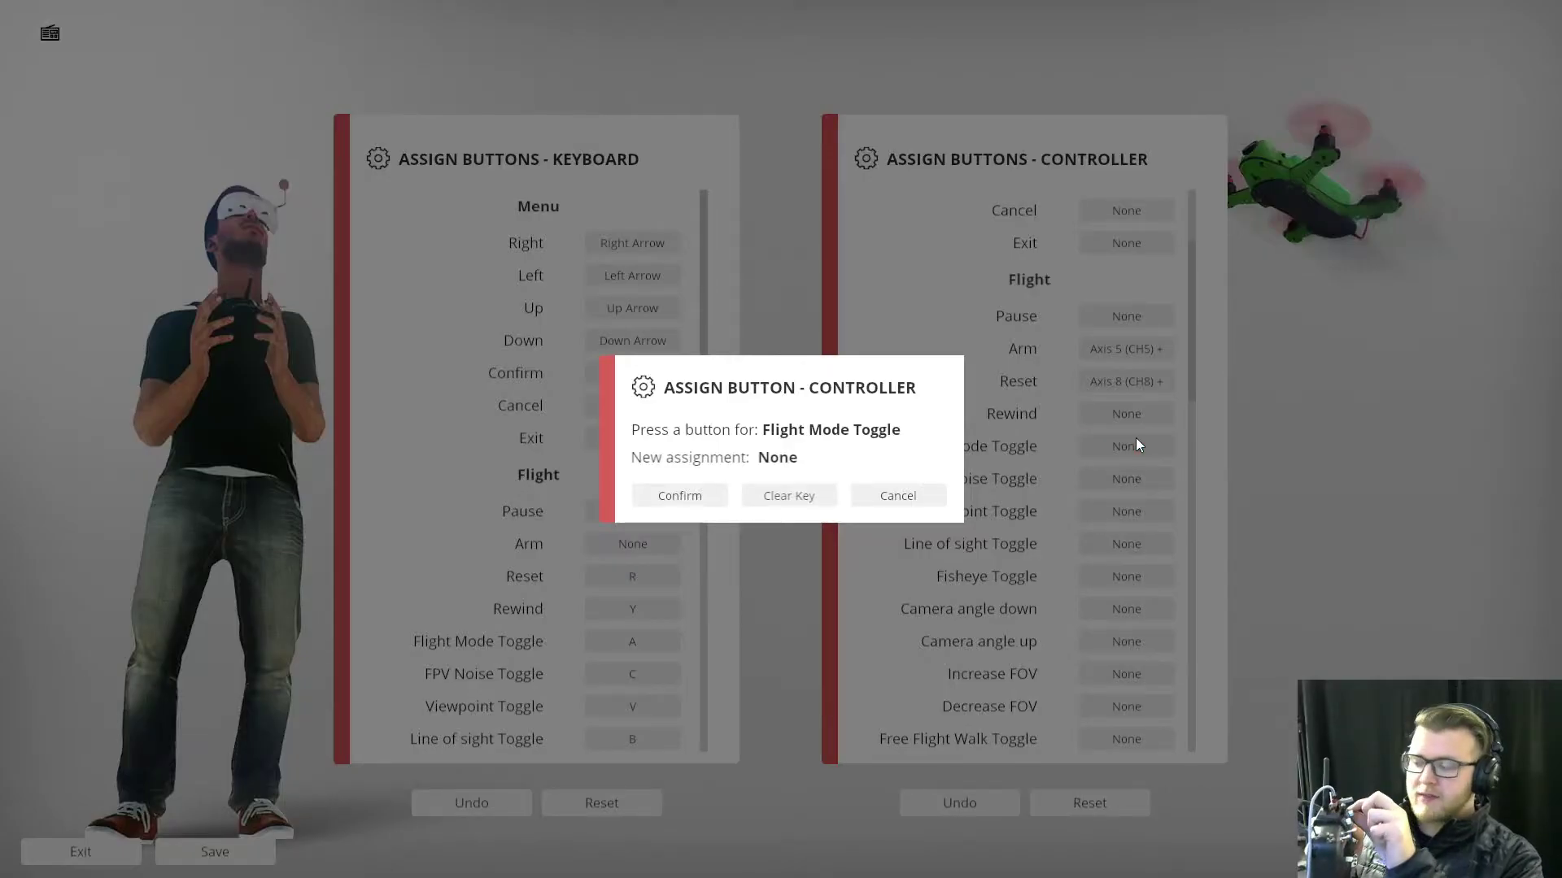
{"action": "key", "text": "Return"}
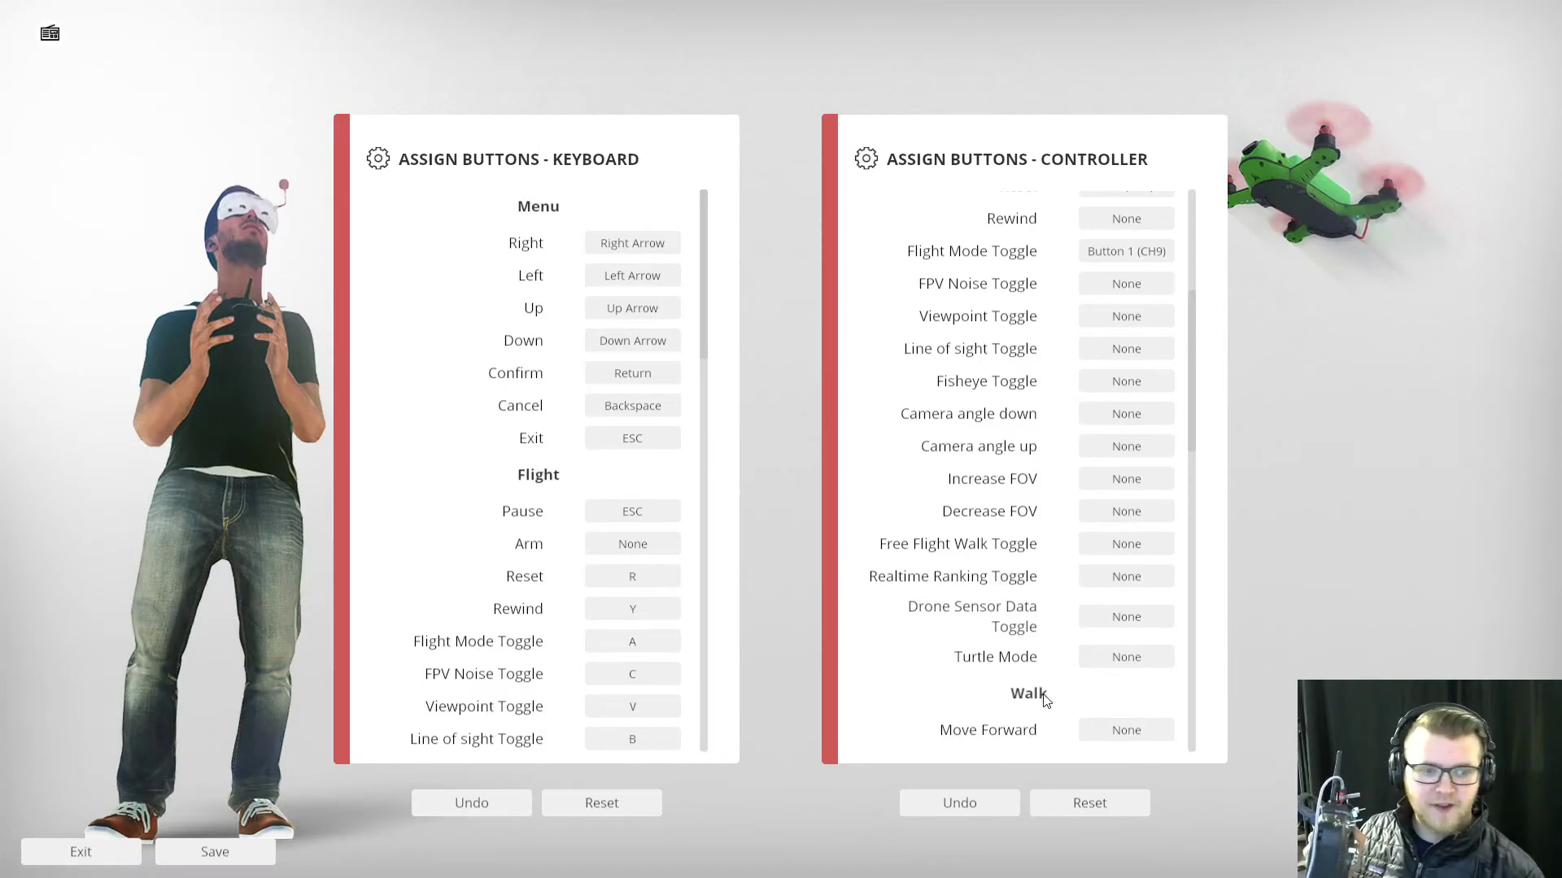
Assign controller Axis 7 (CH7) + to Turtle Mode and save the button assignments
{"action": "left_click", "coordinate": [1125, 657]}
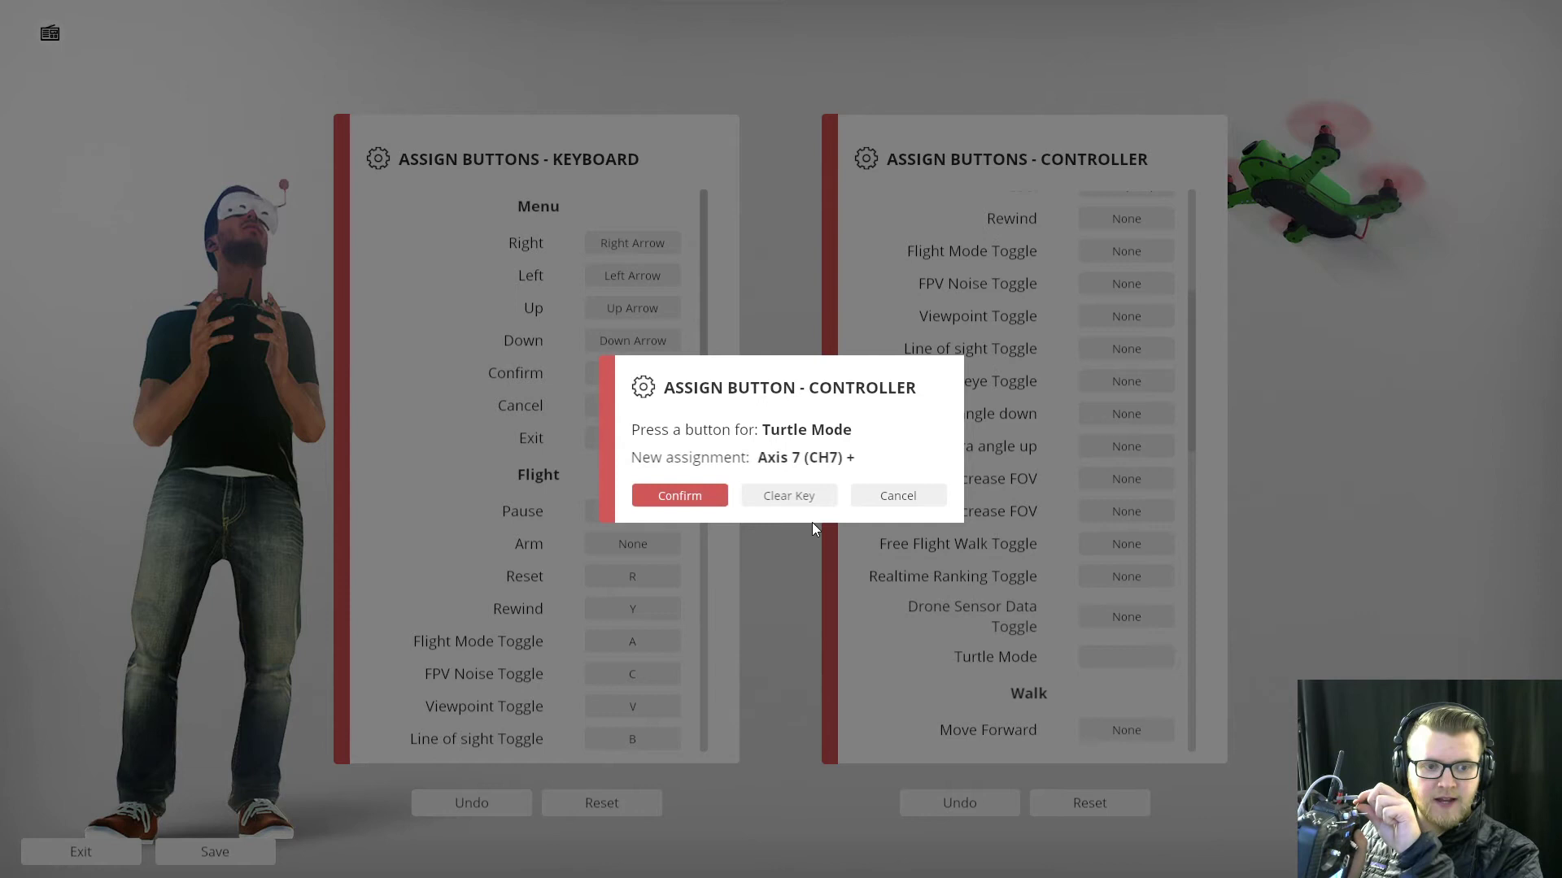
{"action": "left_click", "coordinate": [678, 497]}
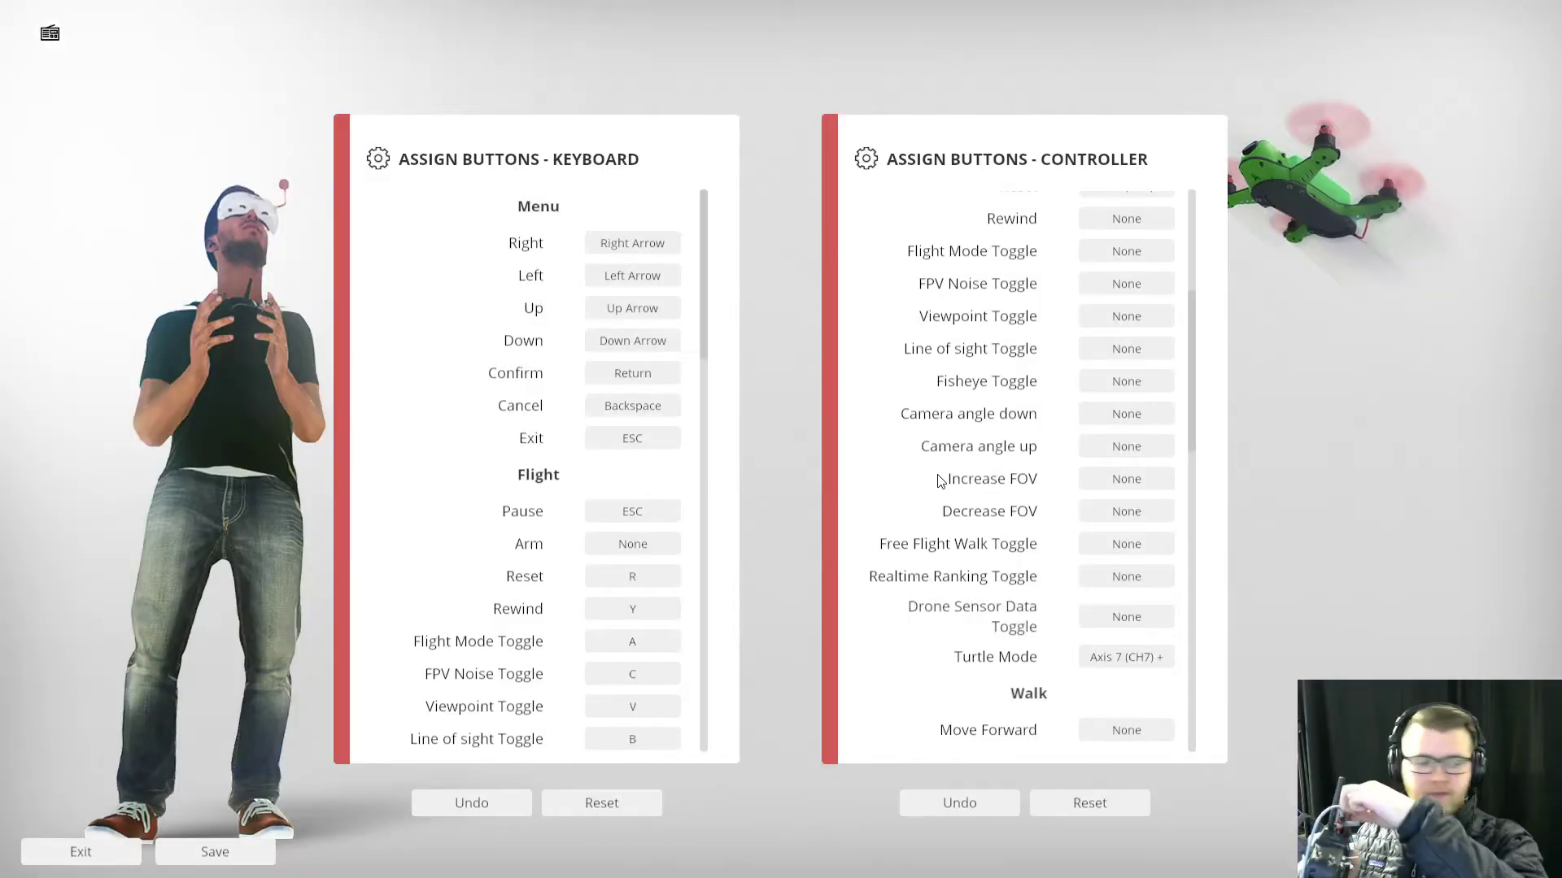
{"action": "scroll", "coordinate": [1131, 642], "scroll_direction": "down", "scroll_amount": 5}
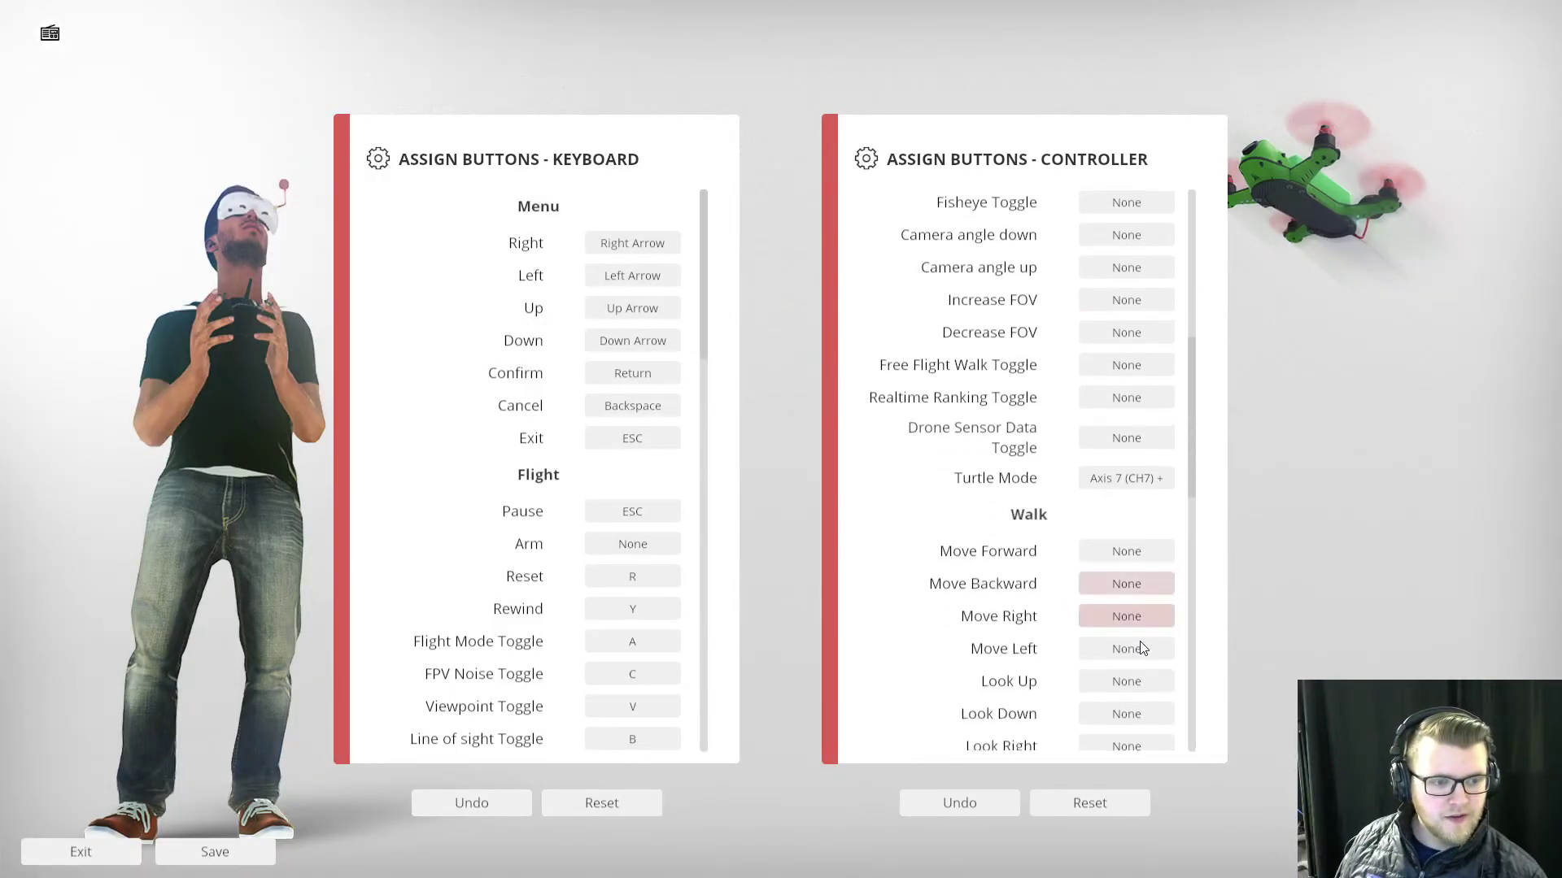
{"action": "scroll", "coordinate": [1127, 630], "scroll_direction": "down", "scroll_amount": 10}
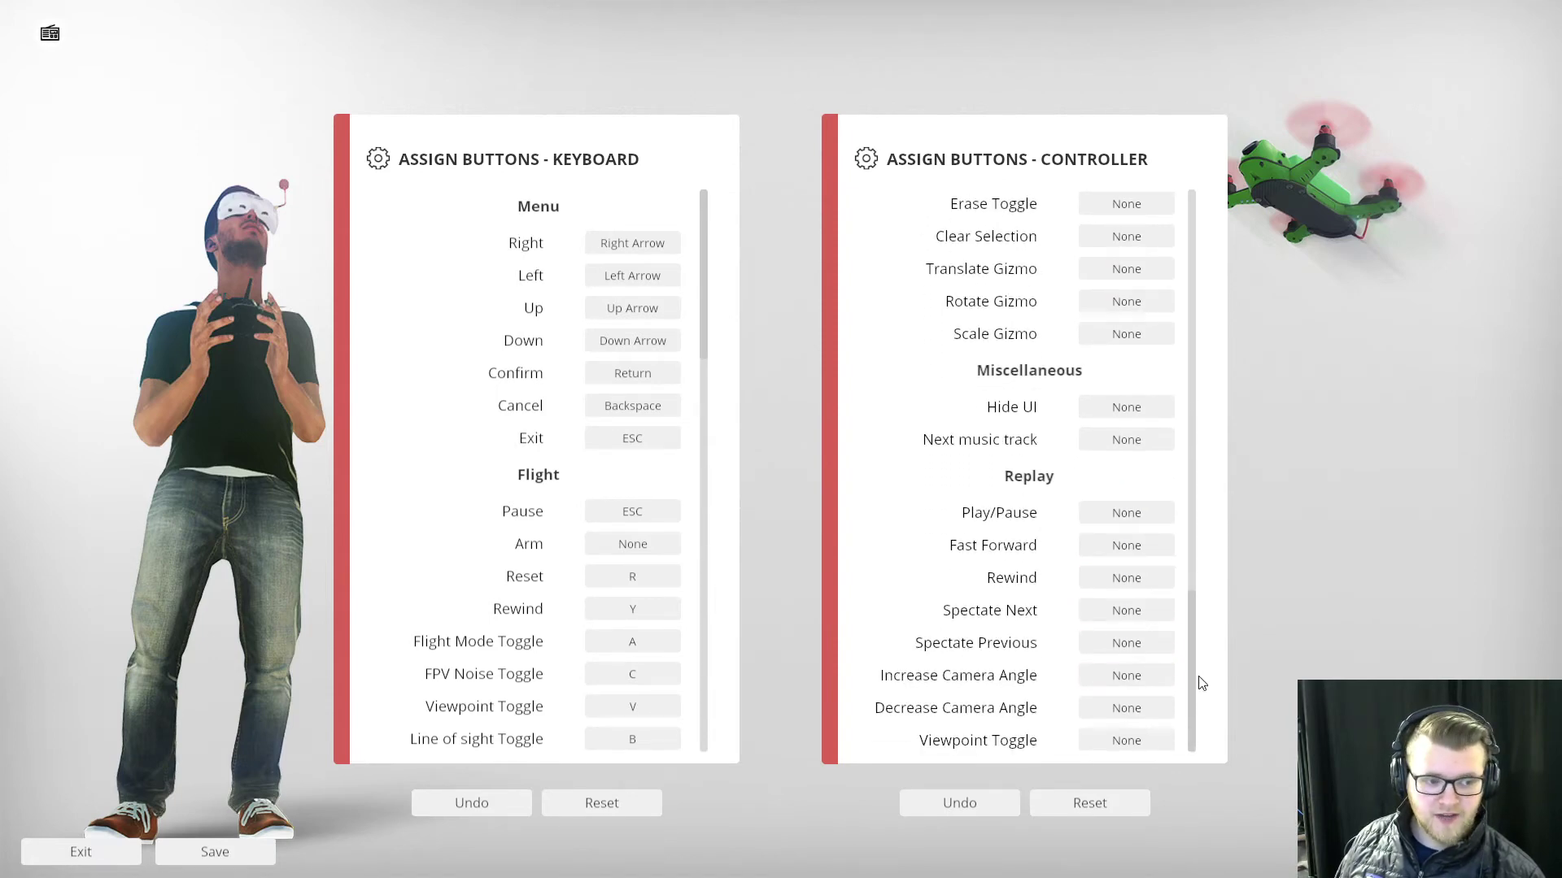
{"action": "scroll", "coordinate": [1171, 505], "scroll_direction": "up", "scroll_amount": 20}
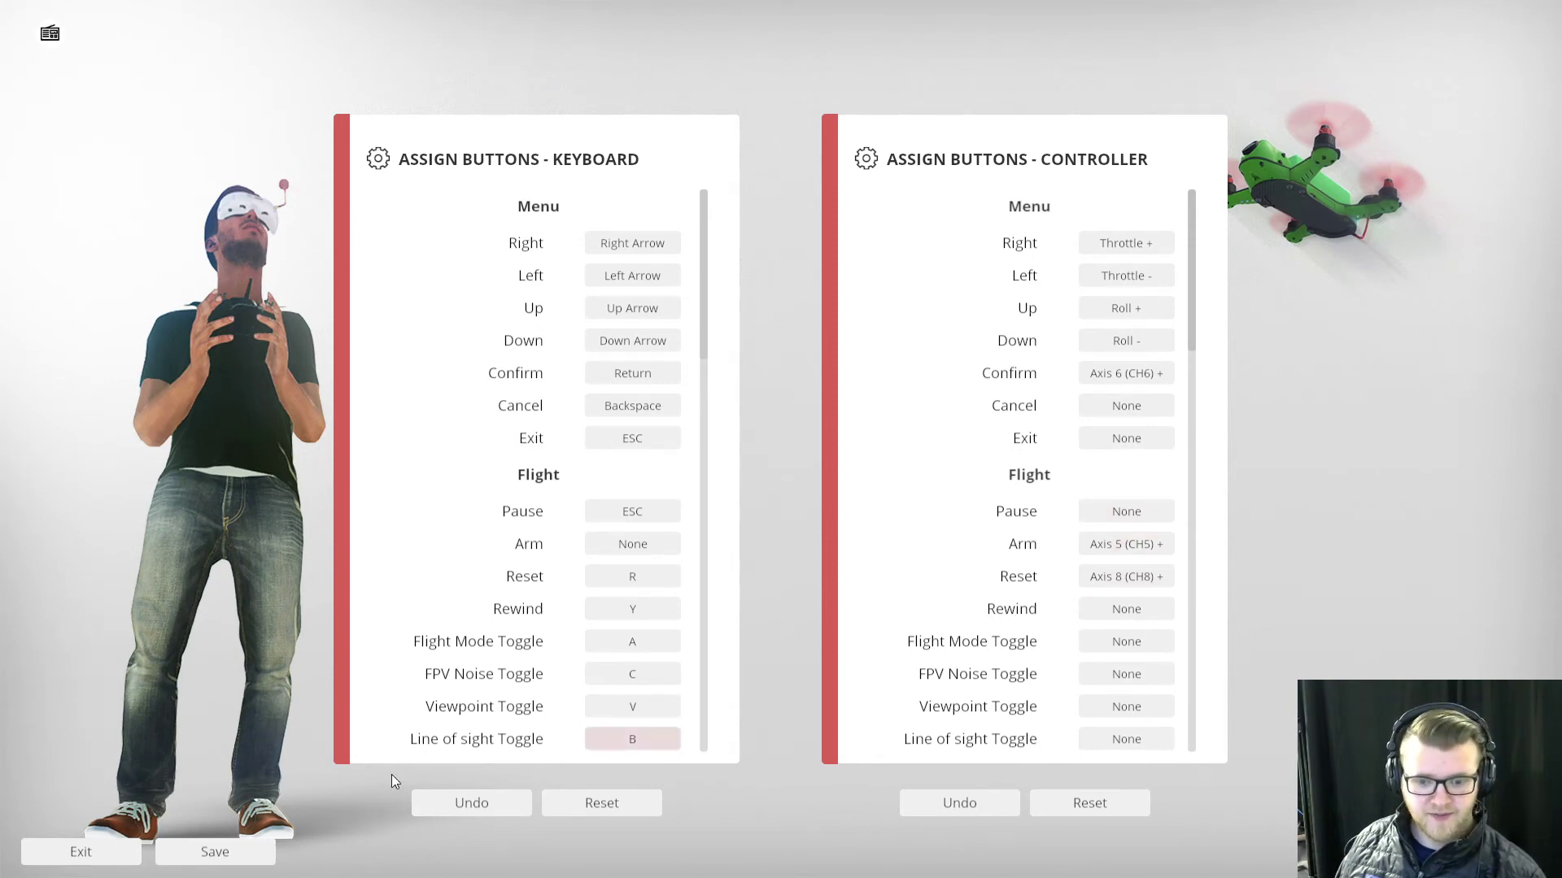
{"action": "left_click", "coordinate": [226, 853]}
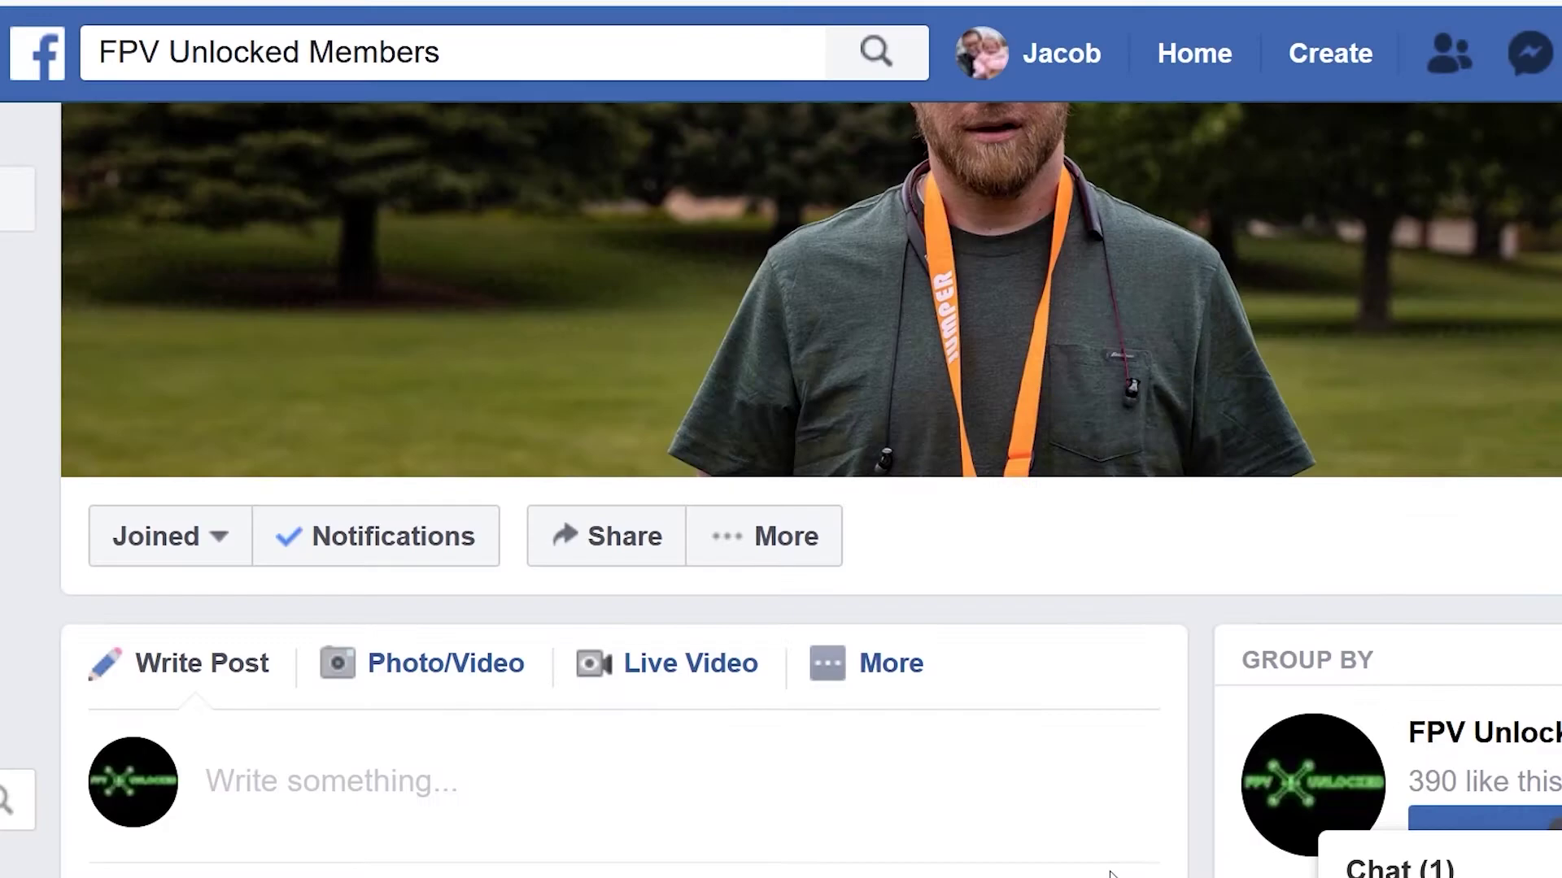
{"action": "scroll", "coordinate": [1106, 845], "scroll_direction": "down", "scroll_amount": 15}
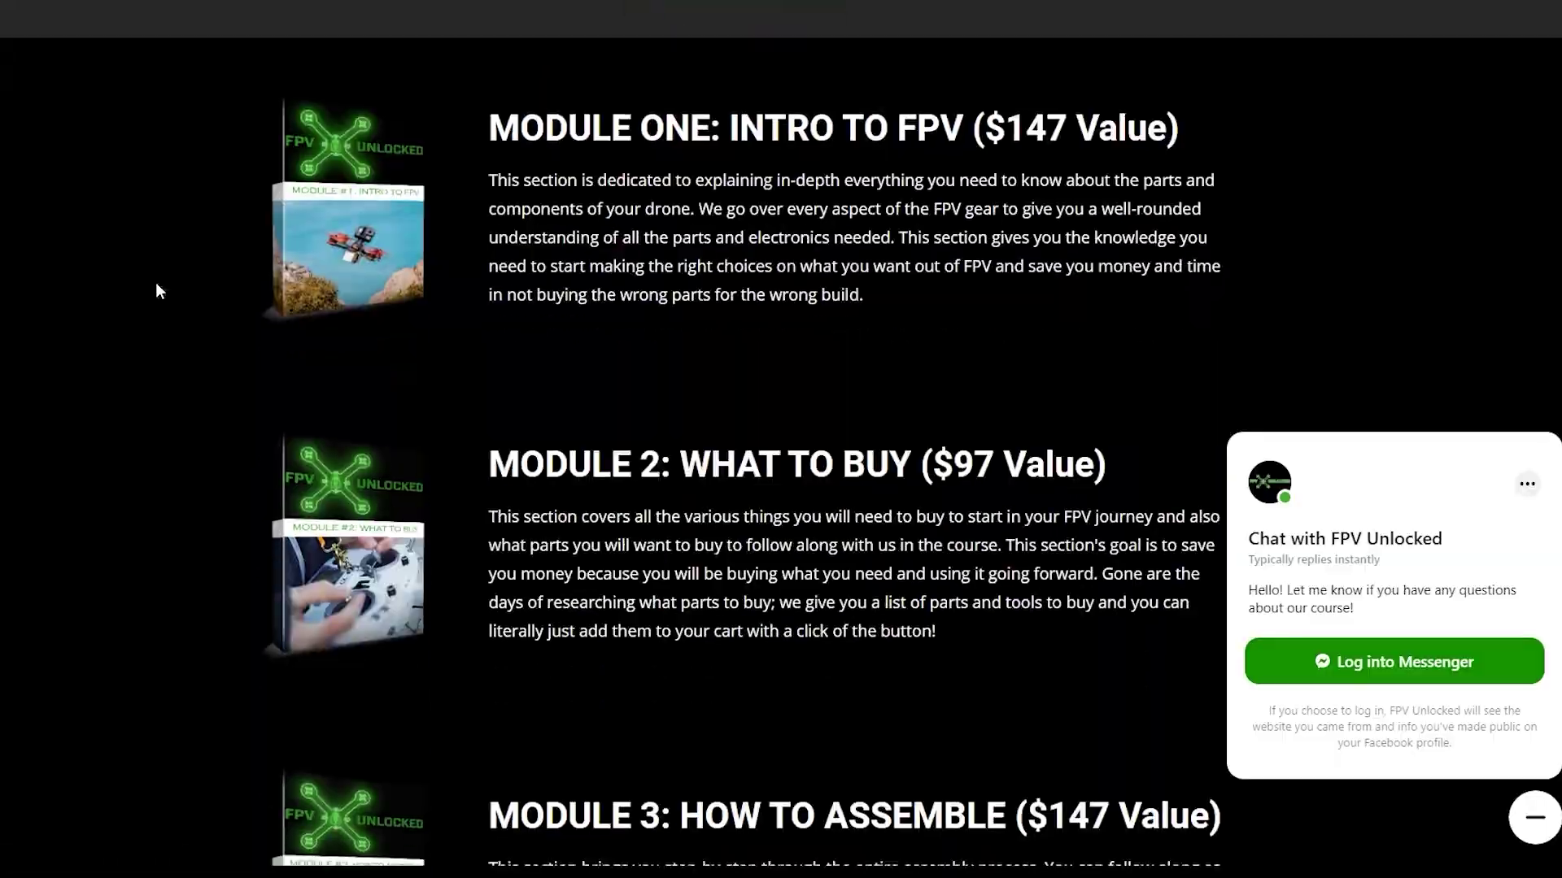
{"action": "scroll", "coordinate": [156, 284], "scroll_direction": "down", "scroll_amount": 20}
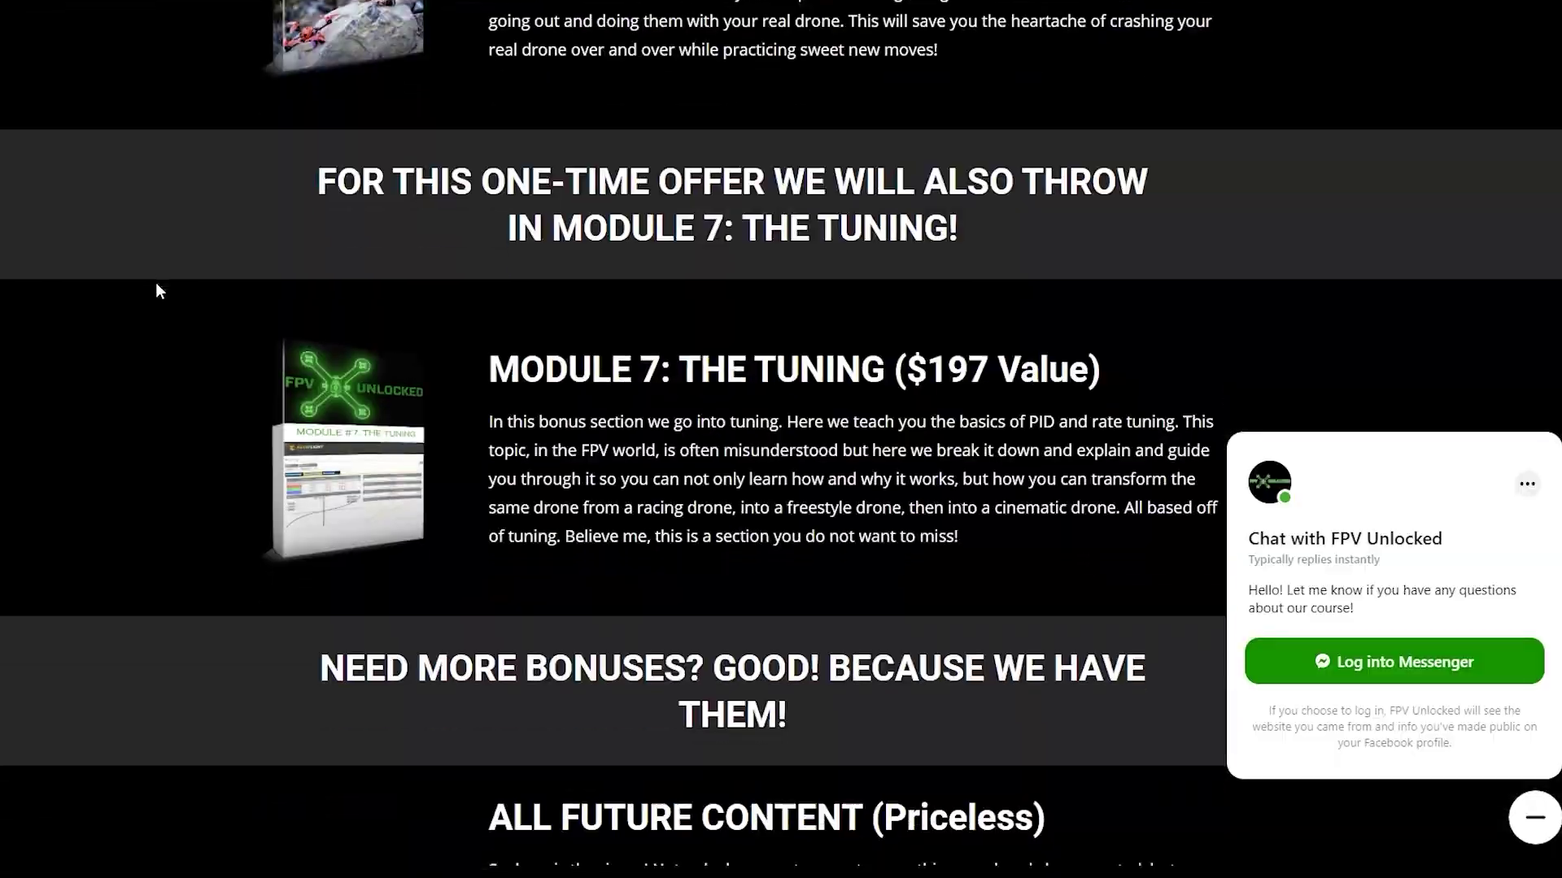